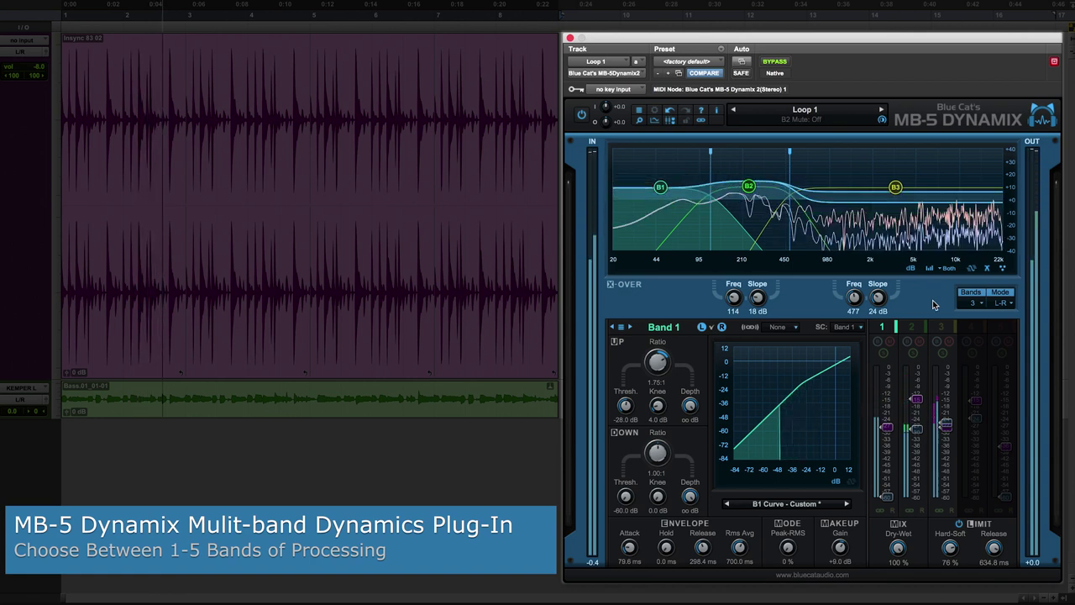
Try a single processing band, then return MB-5 Dynamix to three bands.
click(981, 307)
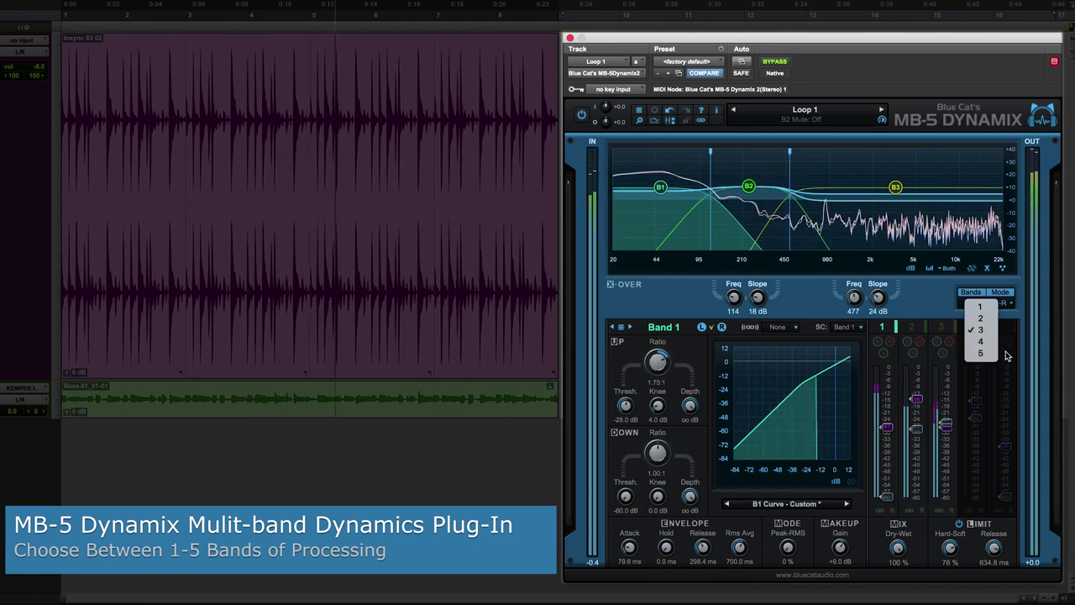
click(981, 327)
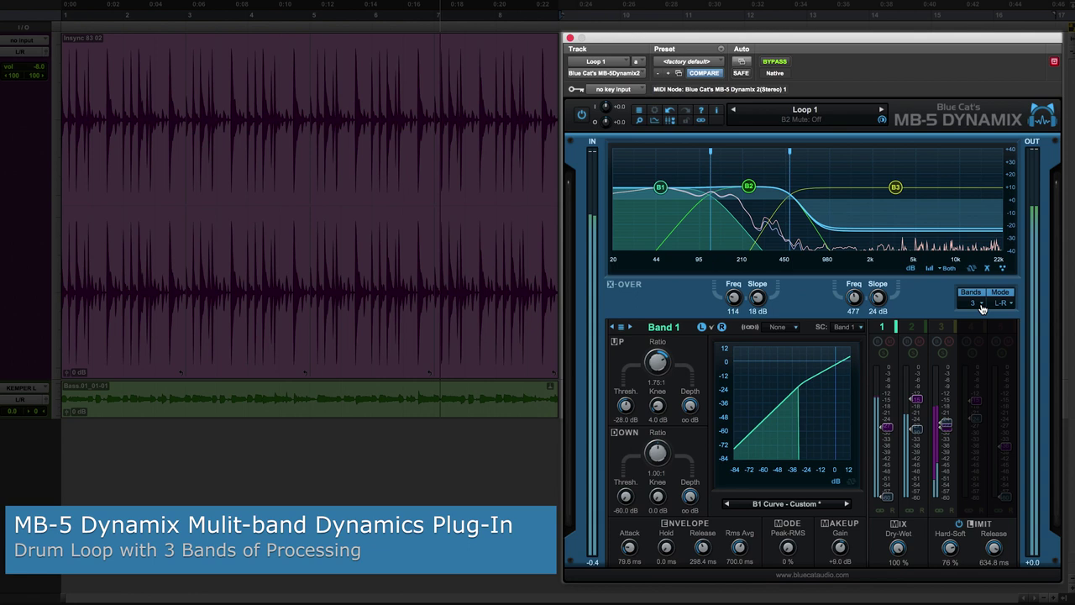
click(980, 304)
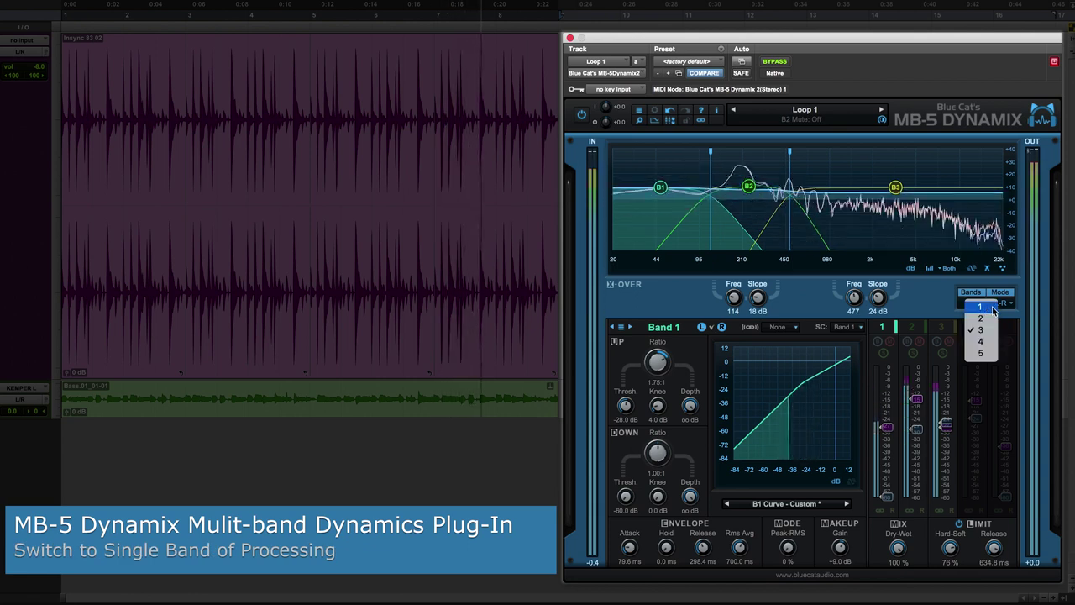
click(981, 307)
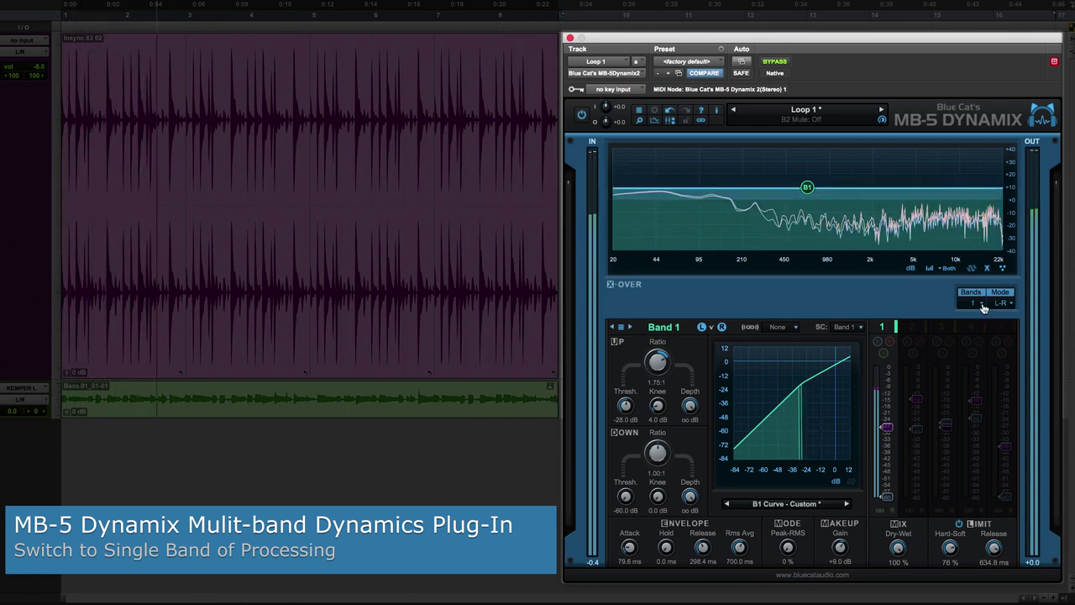
click(981, 304)
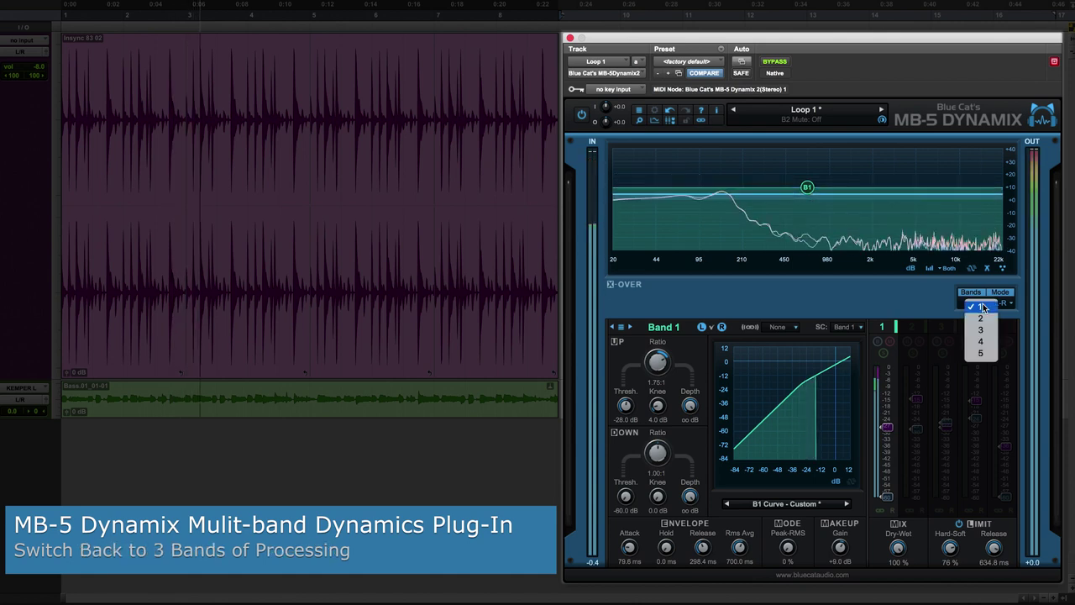
click(989, 330)
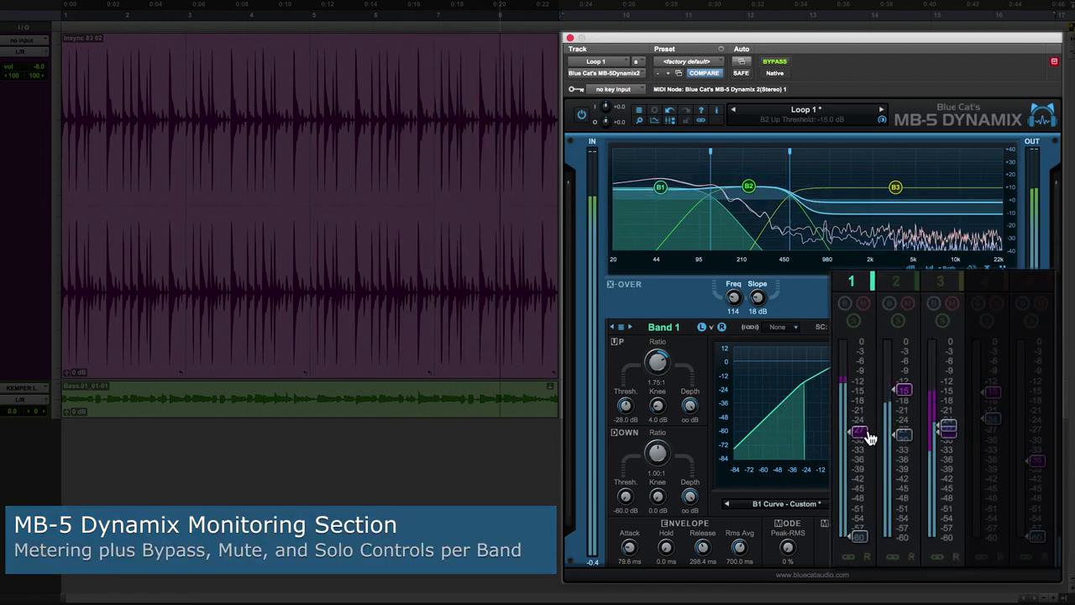
Raise Band 1's upward threshold to -27.5 dB, then view Band 2 and Band 3 settings.
drag(866, 441, 866, 442)
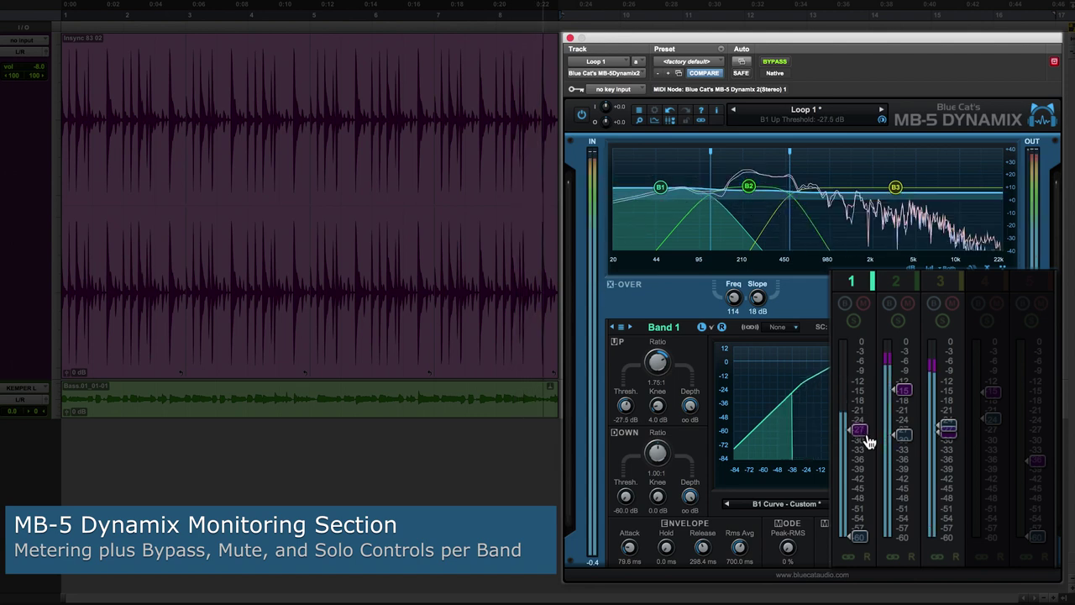
click(903, 437)
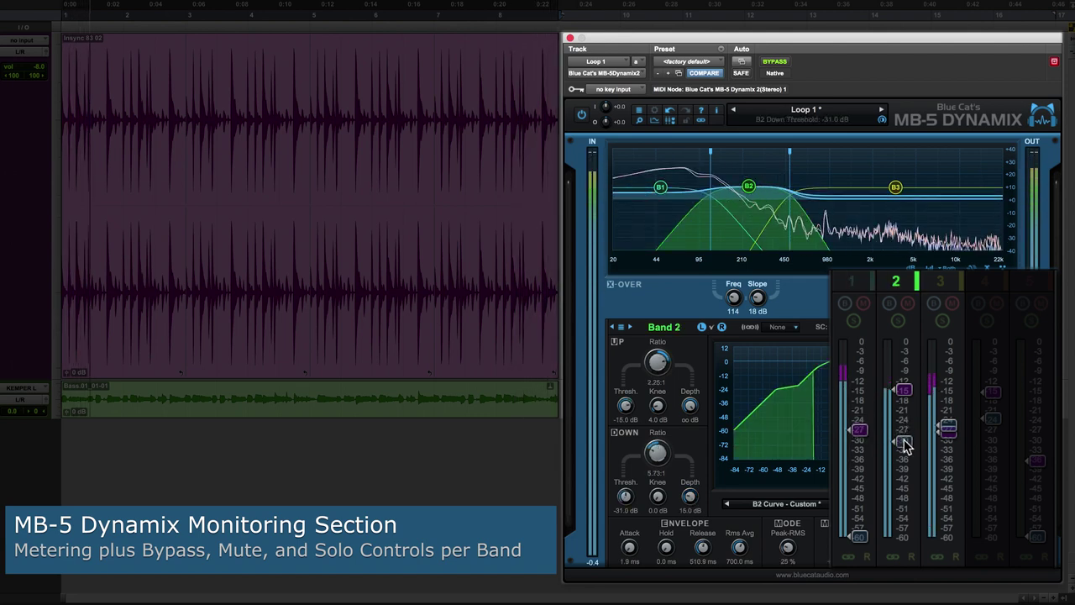
click(947, 426)
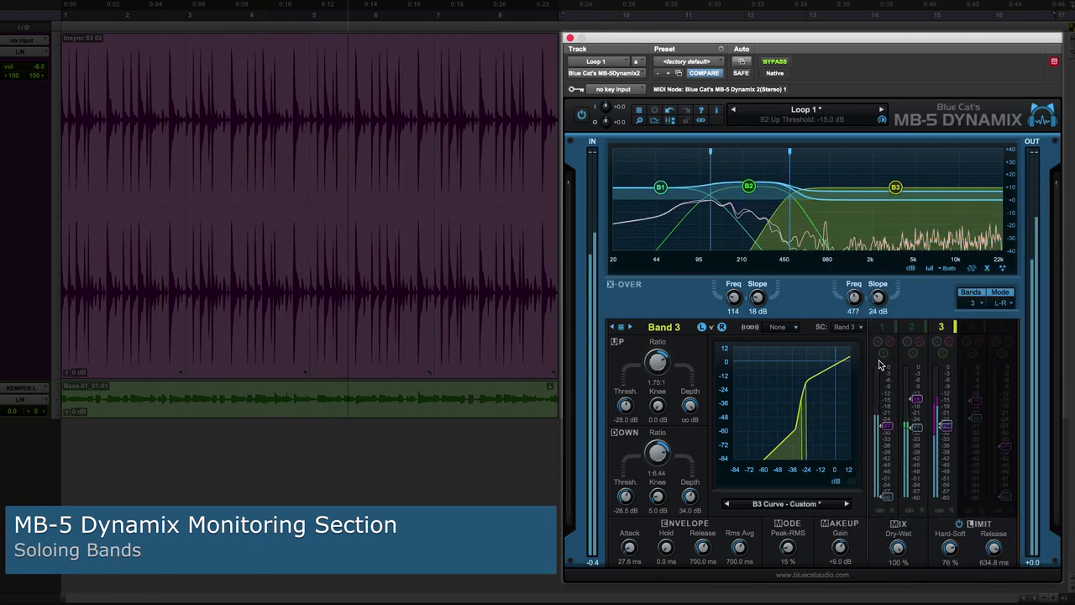
click(883, 354)
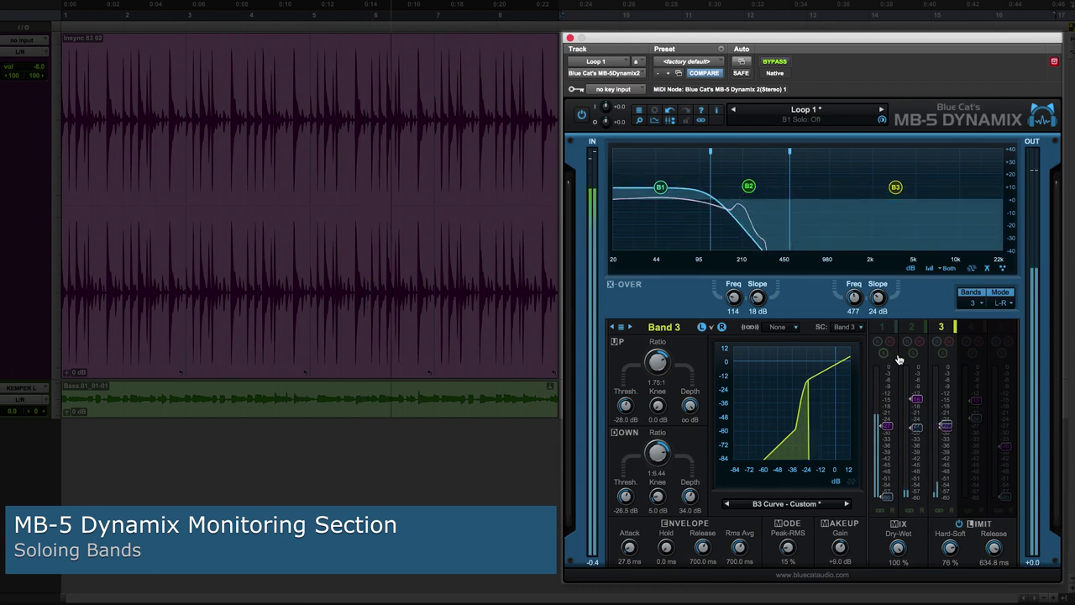
click(913, 353)
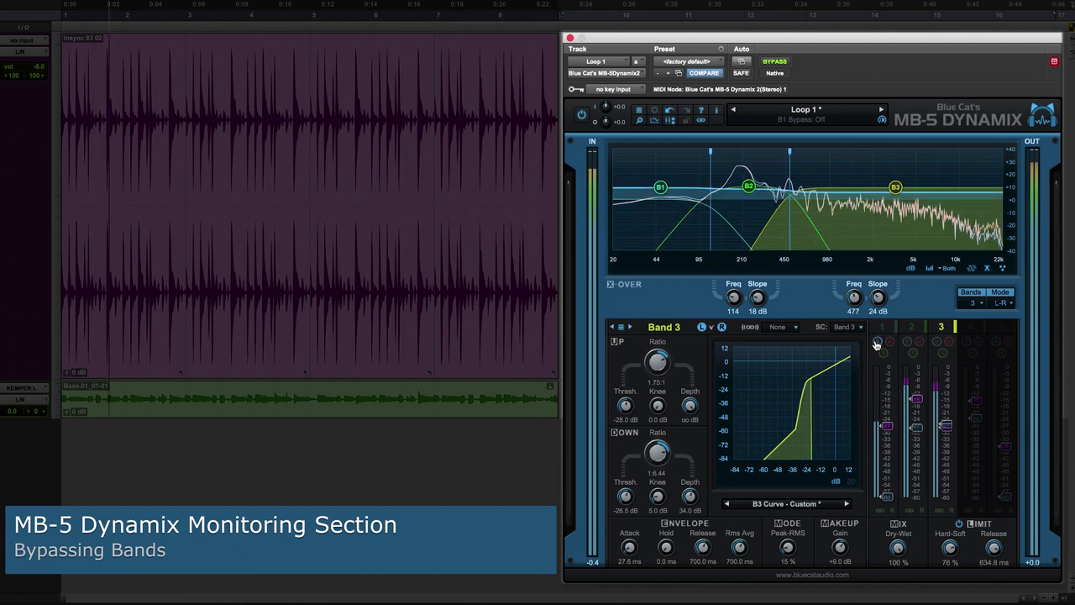
click(920, 342)
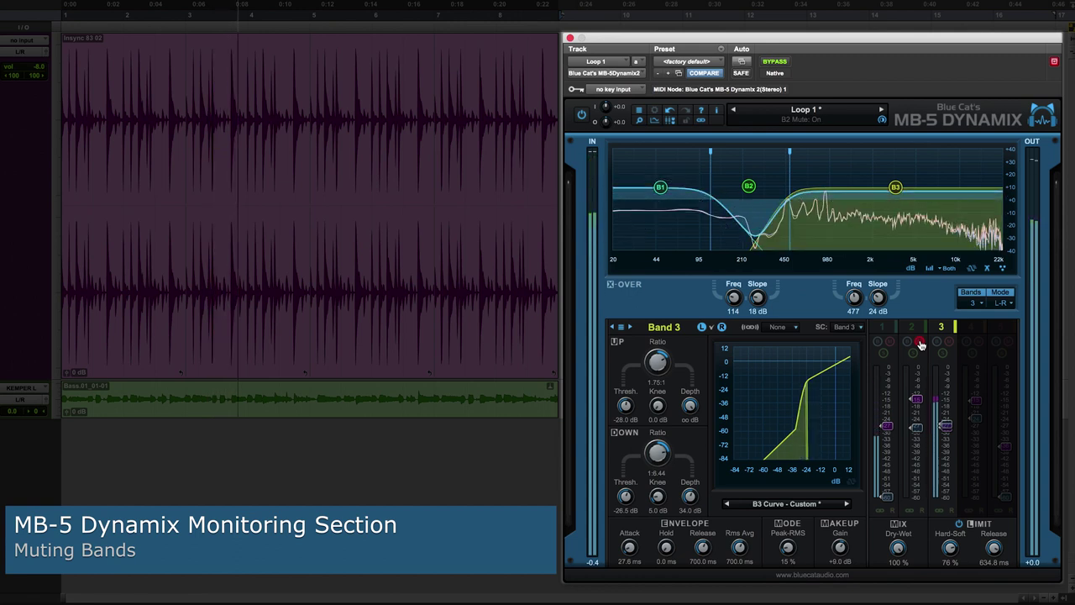
click(920, 343)
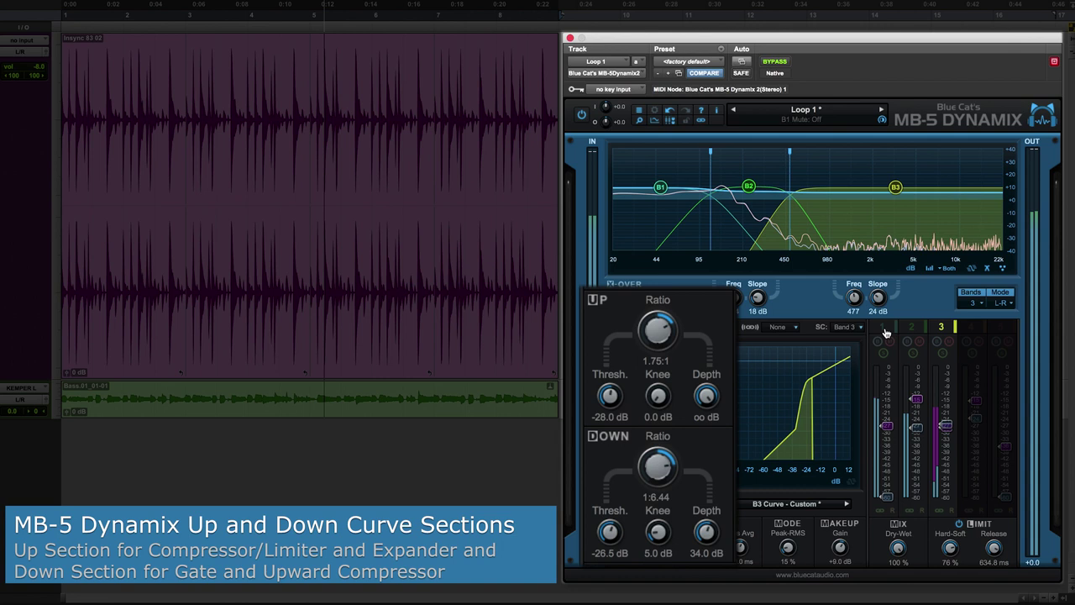
Compare the curves of Bands 1, 2 and 3, ending on Band 1's soft-knee compressor.
click(886, 331)
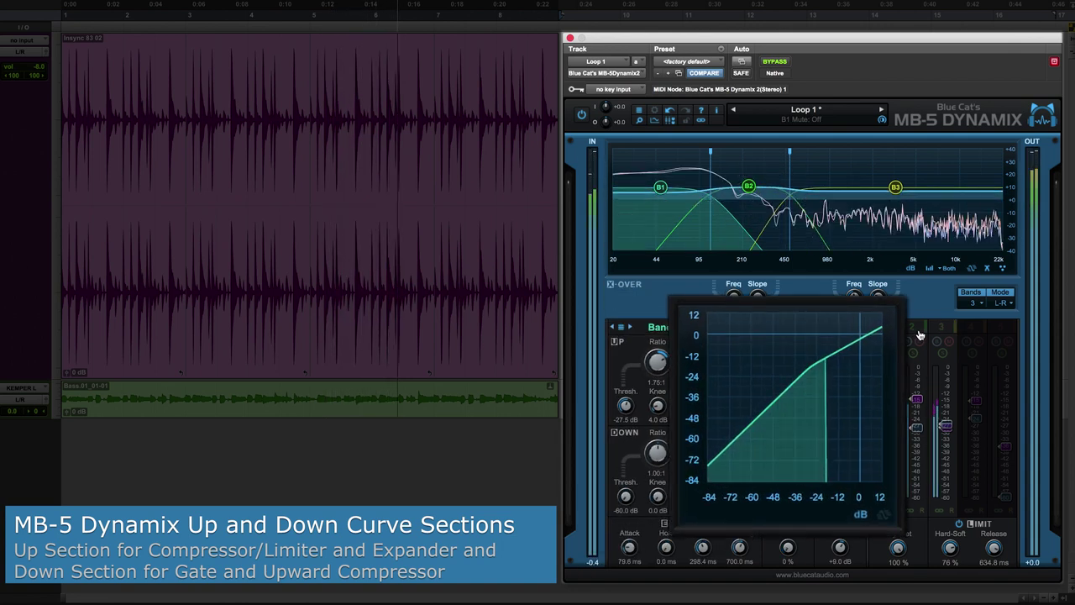
click(920, 335)
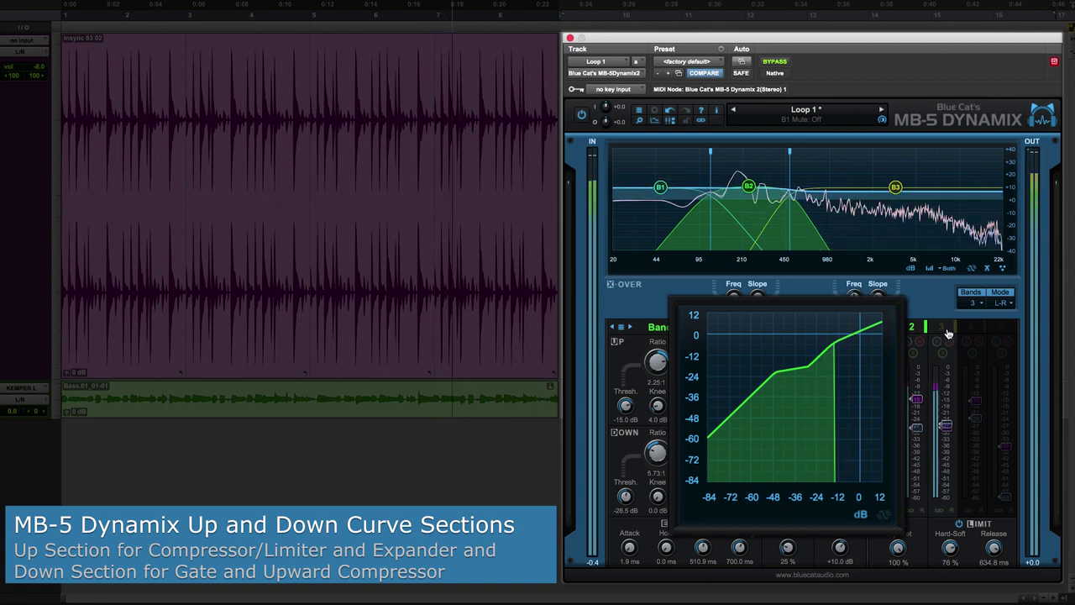
click(946, 333)
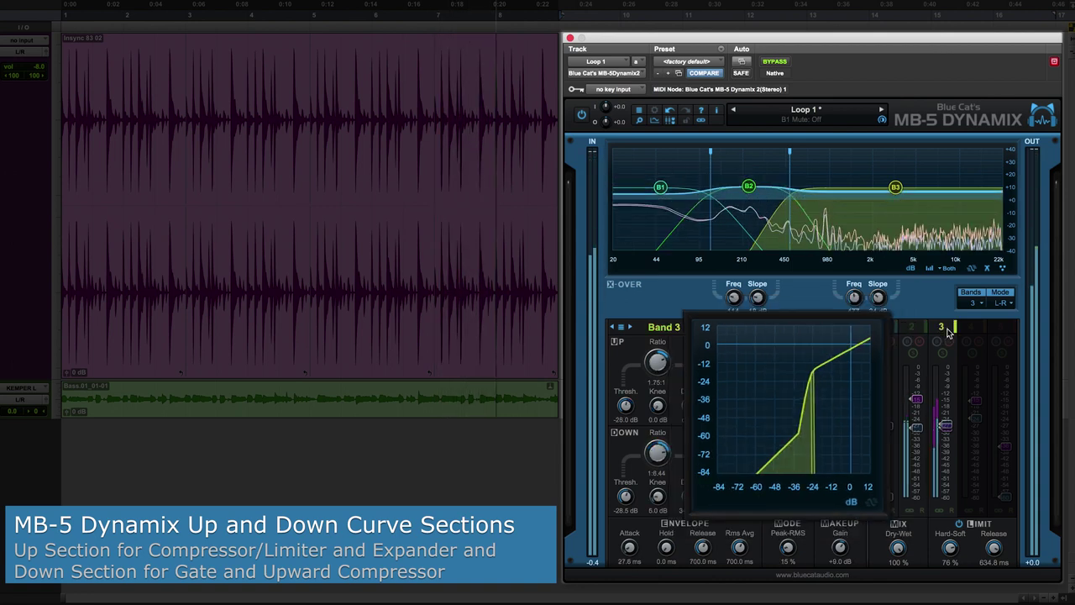
click(888, 337)
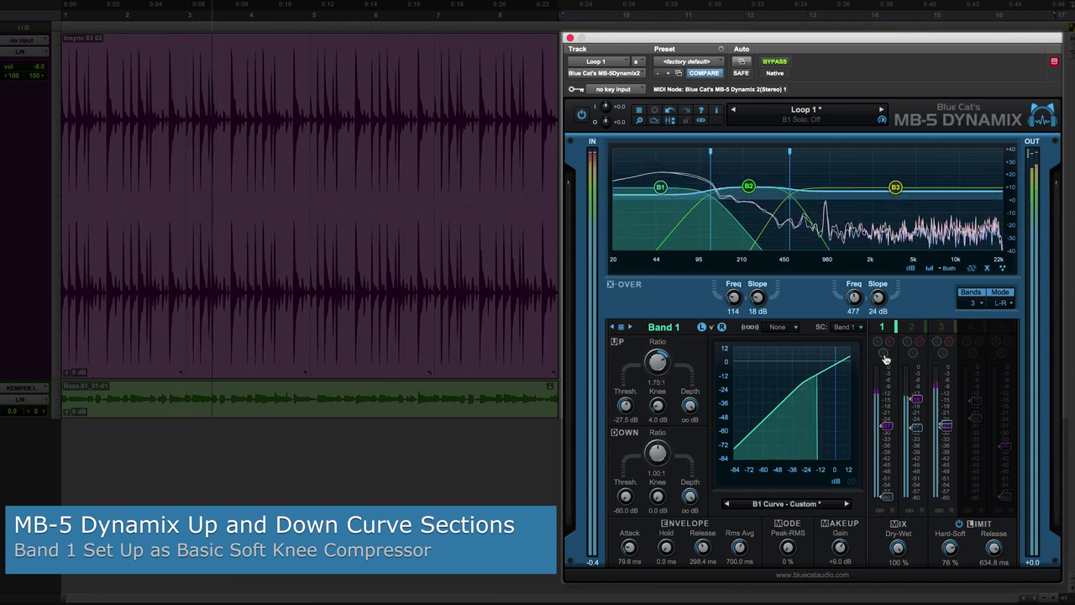
Solo Band 1, toggle its bypass off and on to compare, then unsolo it.
click(884, 353)
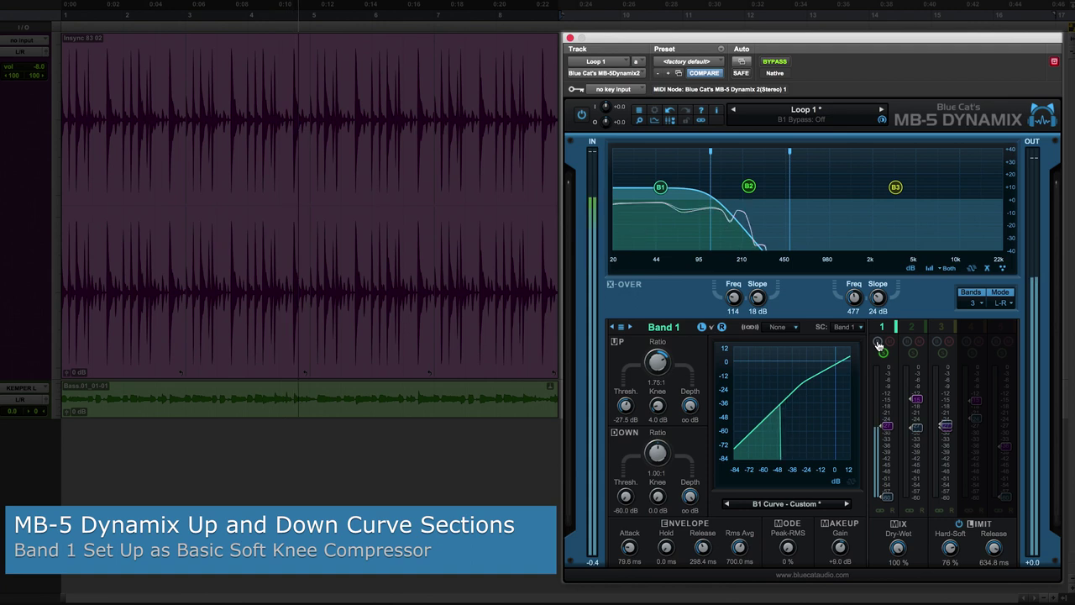
click(878, 343)
click(877, 343)
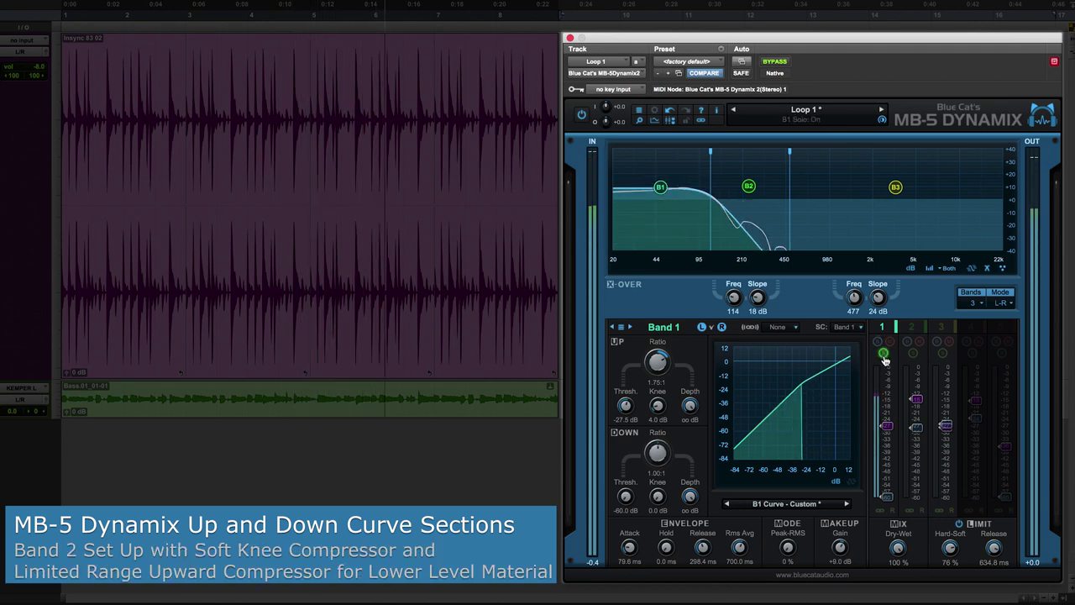
click(884, 355)
Select and solo Band 2, toggling its bypass off and on to compare.
click(919, 351)
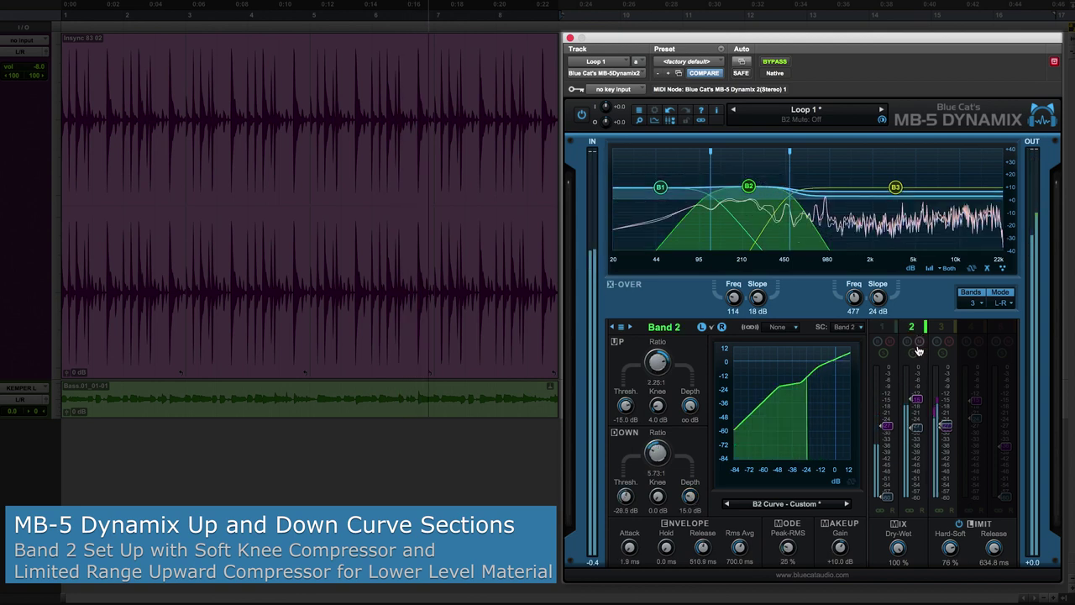
click(913, 352)
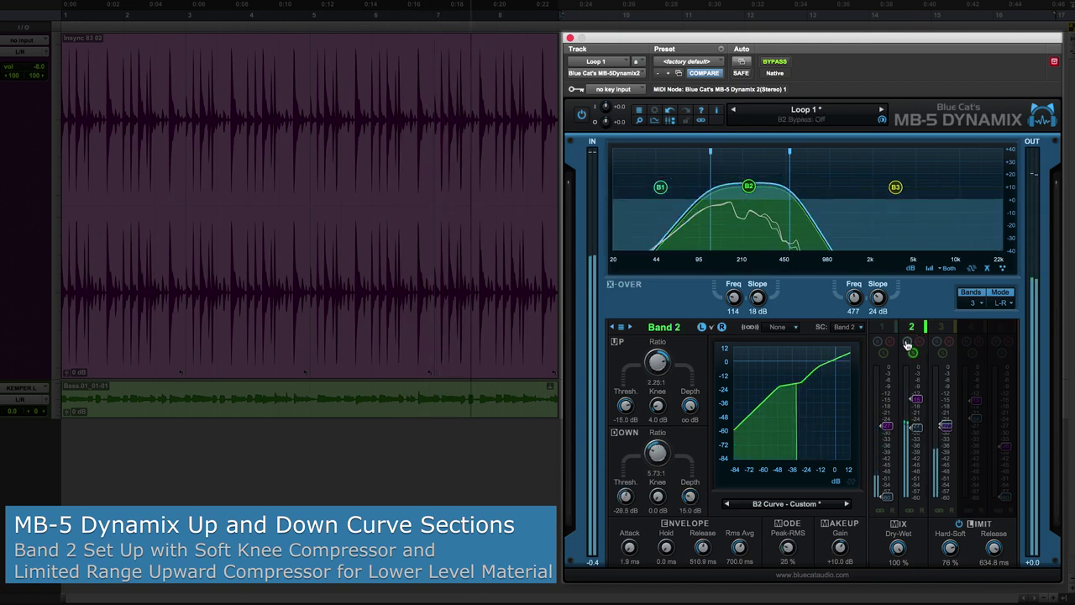
click(907, 342)
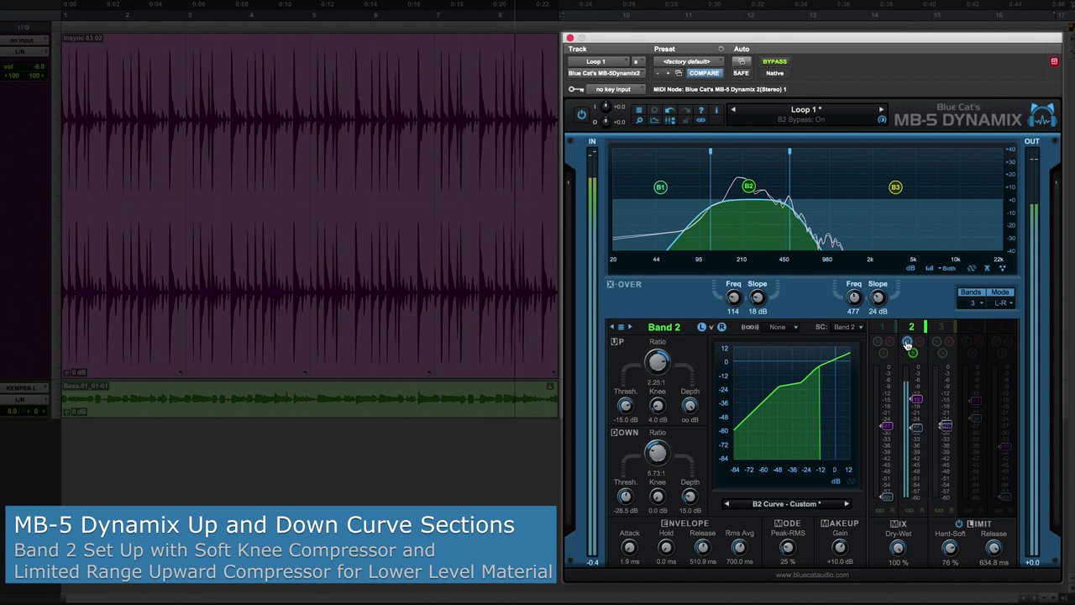
click(907, 342)
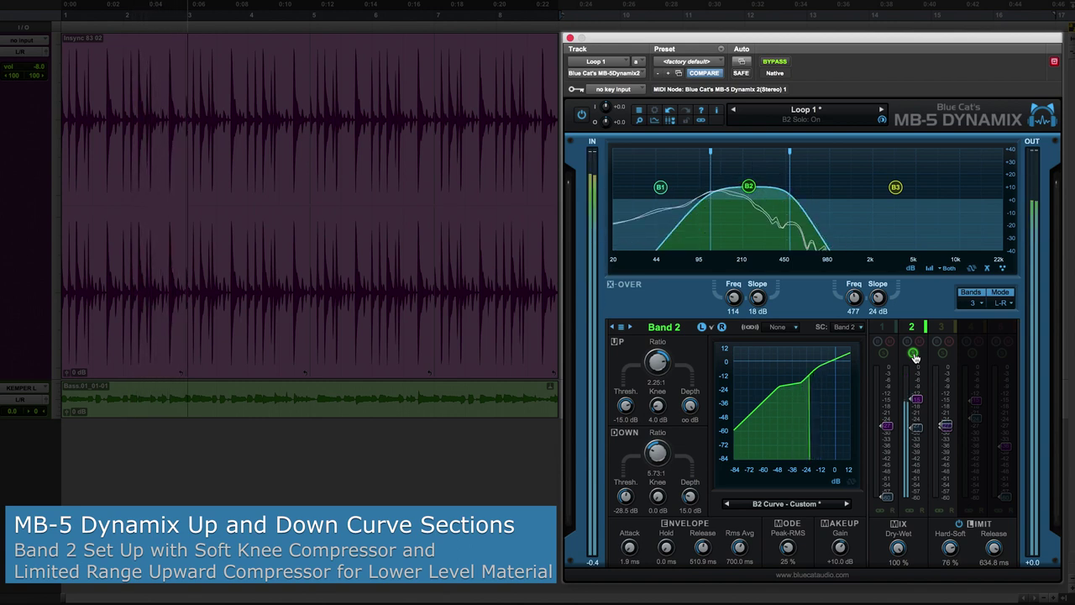
Unsolo Band 2, compare Band 3 with bypass on and off, and solo Band 3.
click(915, 354)
click(943, 354)
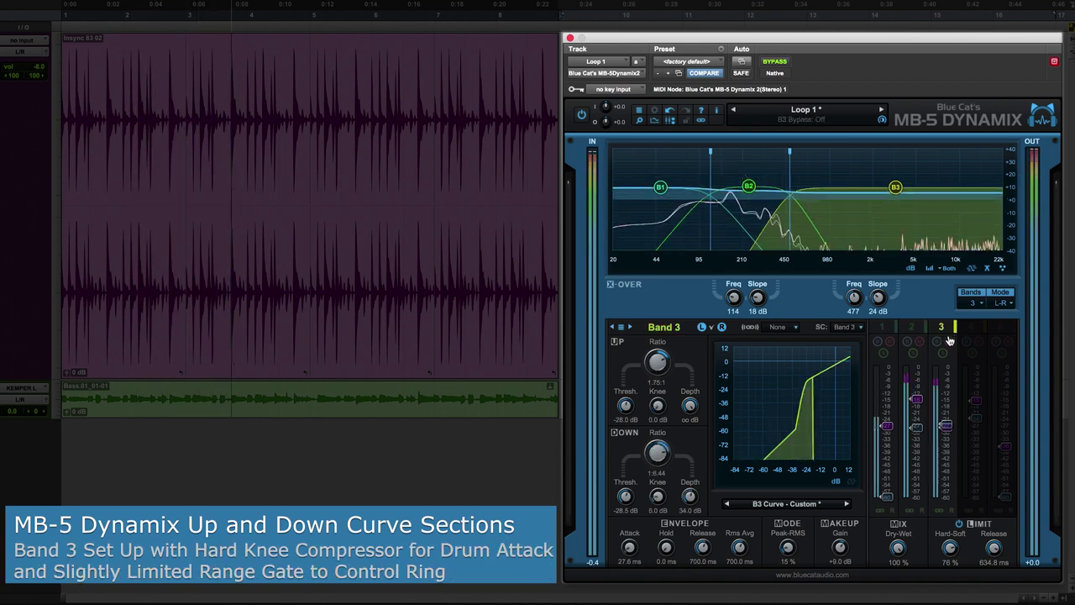
click(943, 355)
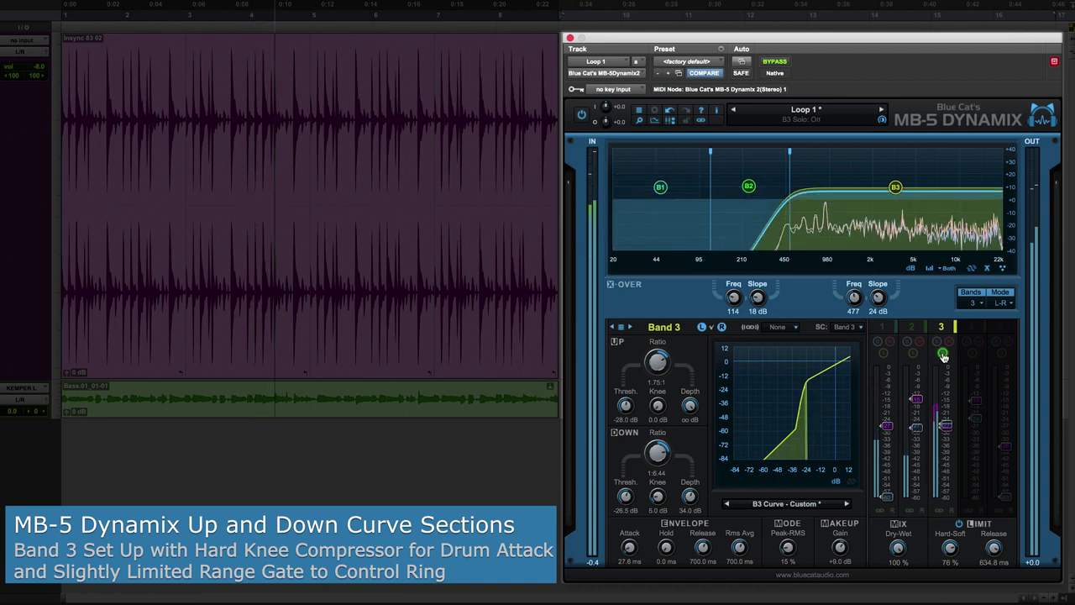
click(937, 342)
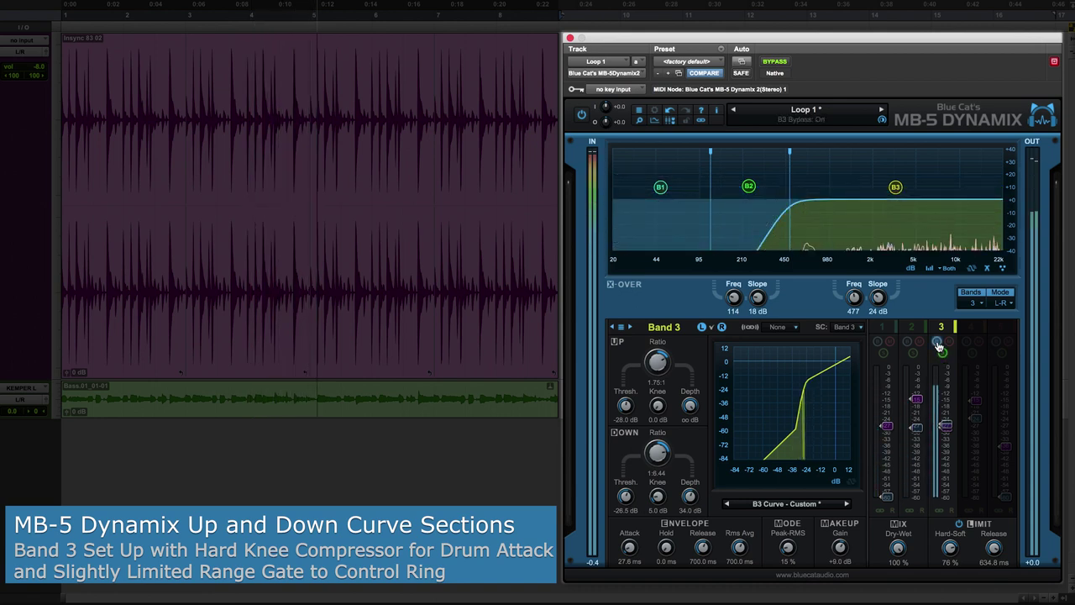
click(937, 343)
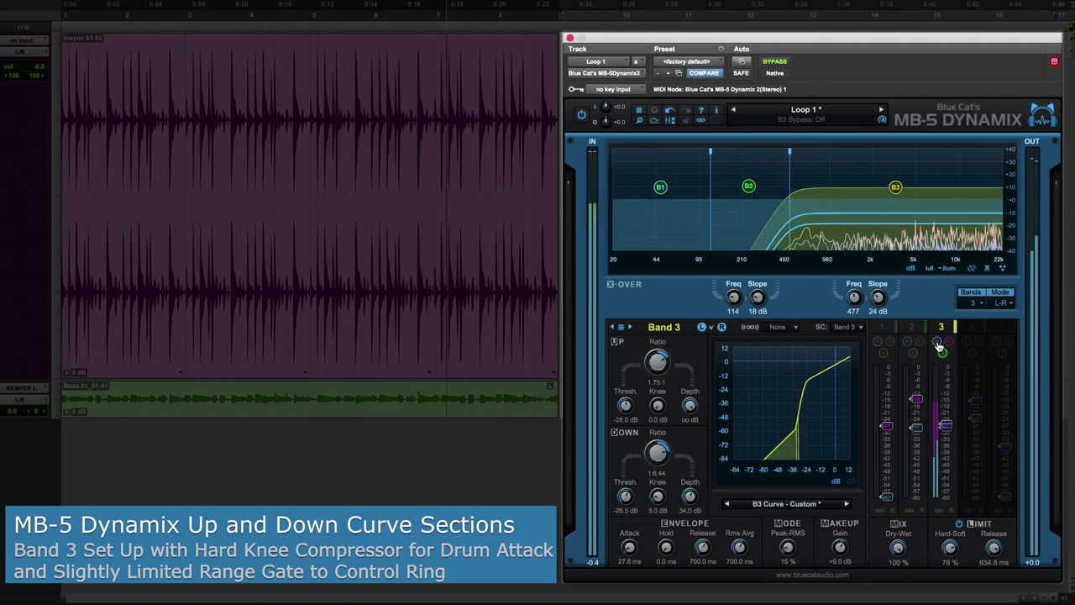
click(942, 353)
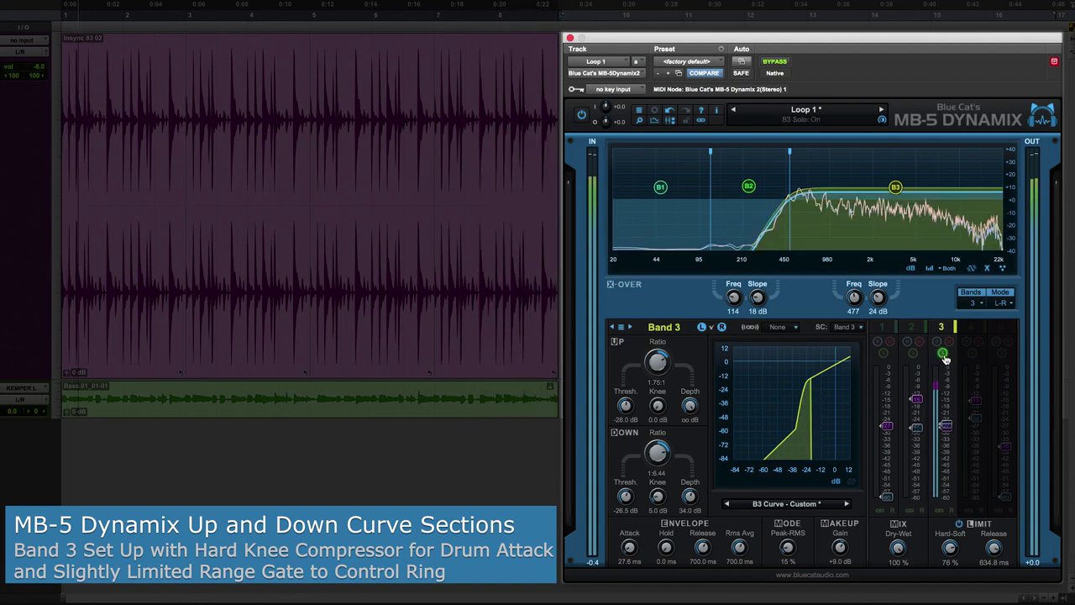
Unsolo Band 3 and briefly bypass the whole plug-in to compare before re-engaging it.
click(943, 354)
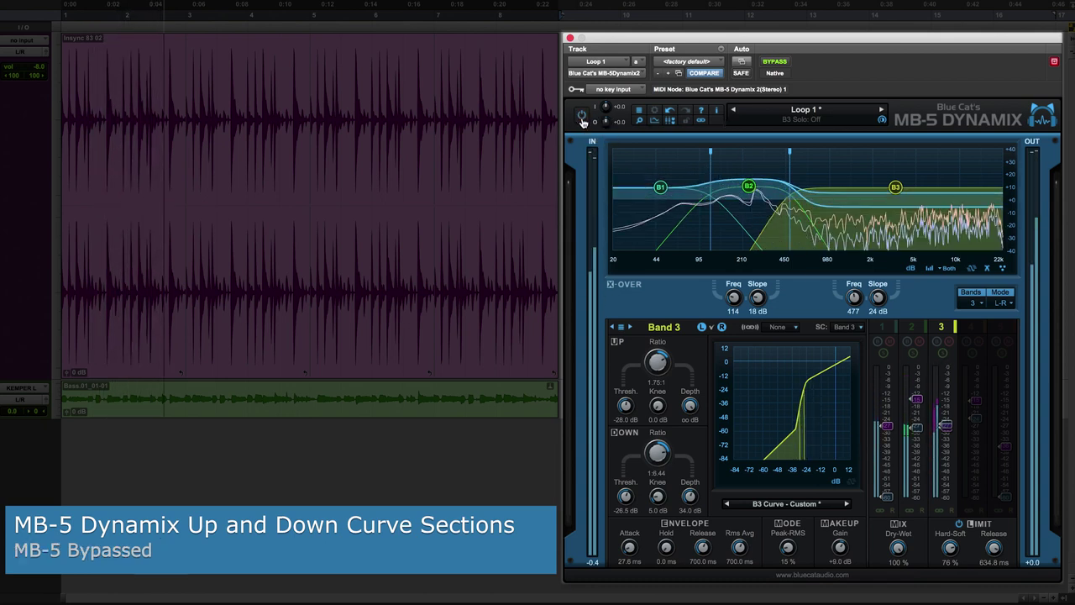
click(582, 121)
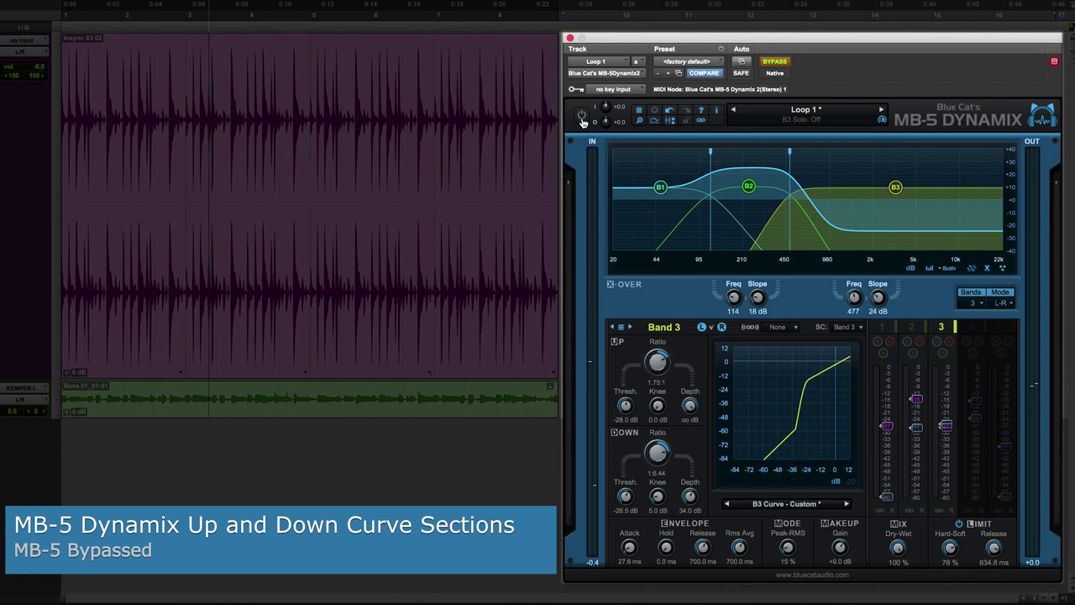
click(583, 121)
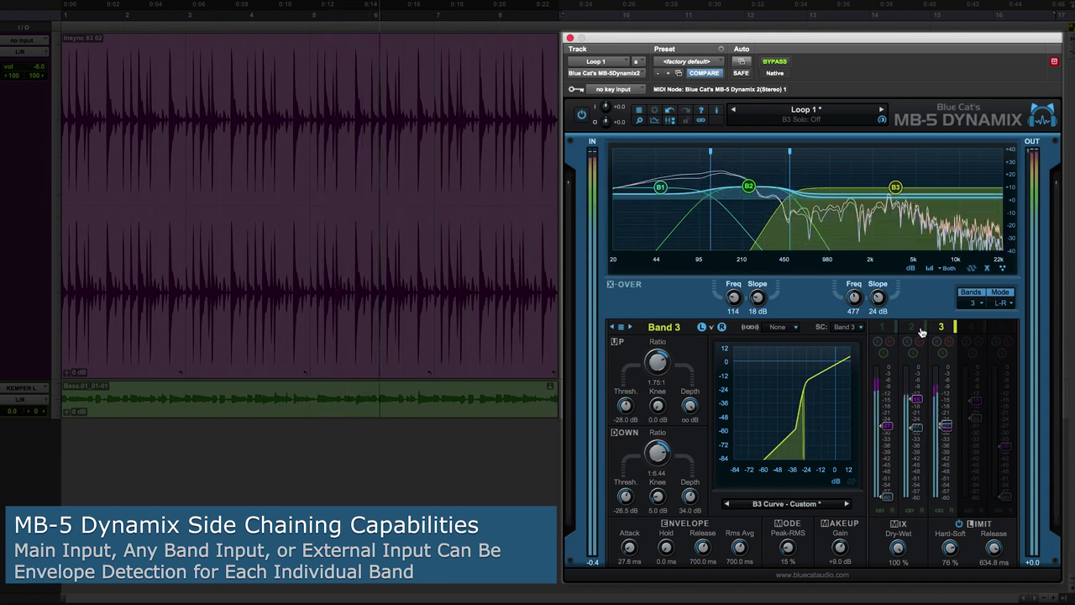
Set Band 3's side-chain source to Band 1, then to Band 2.
click(861, 330)
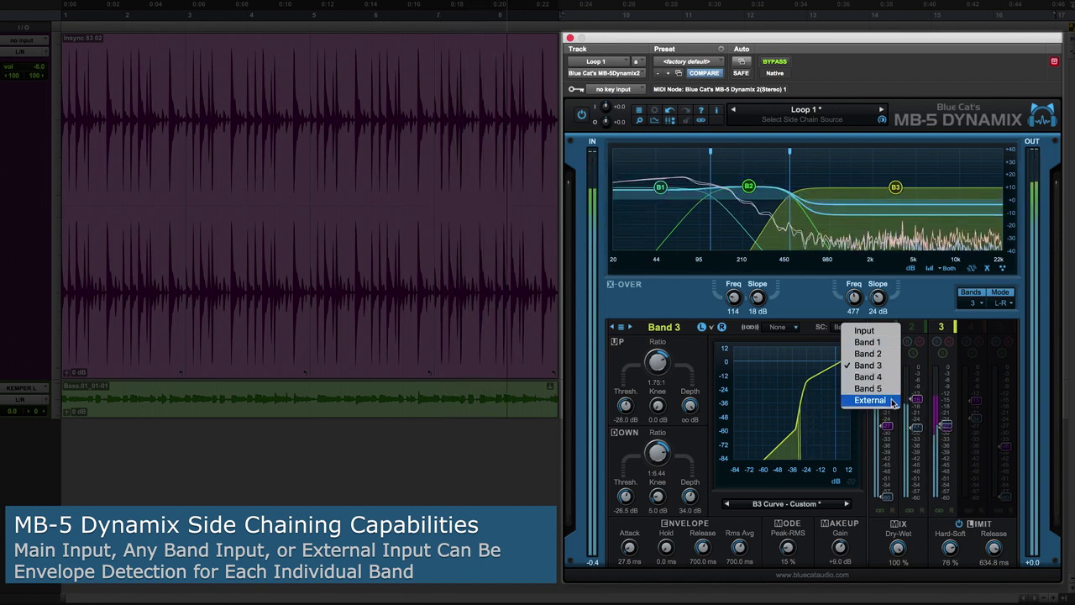
click(869, 424)
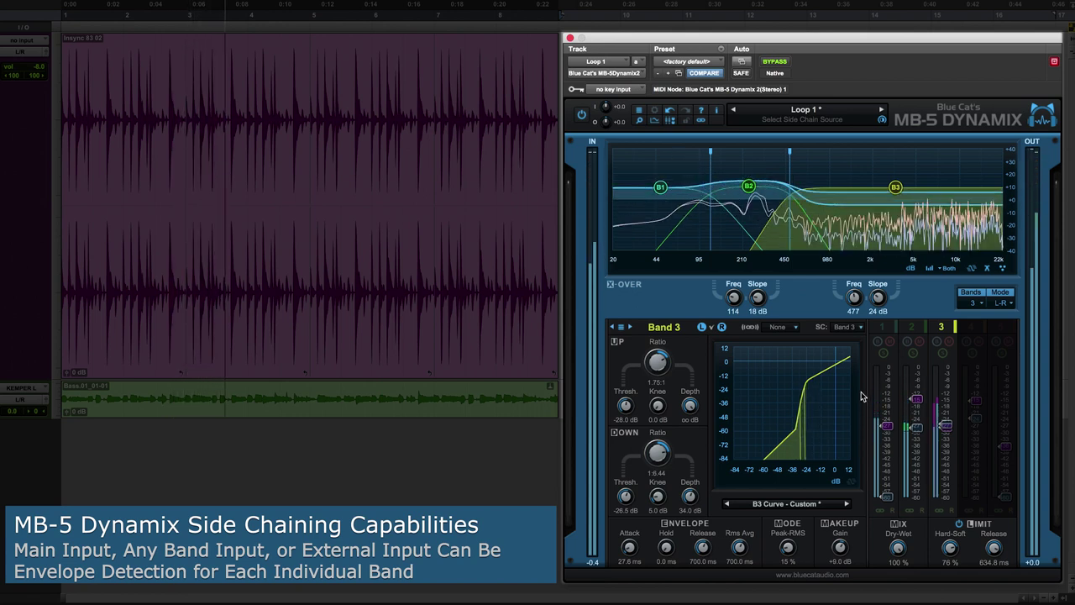
click(860, 329)
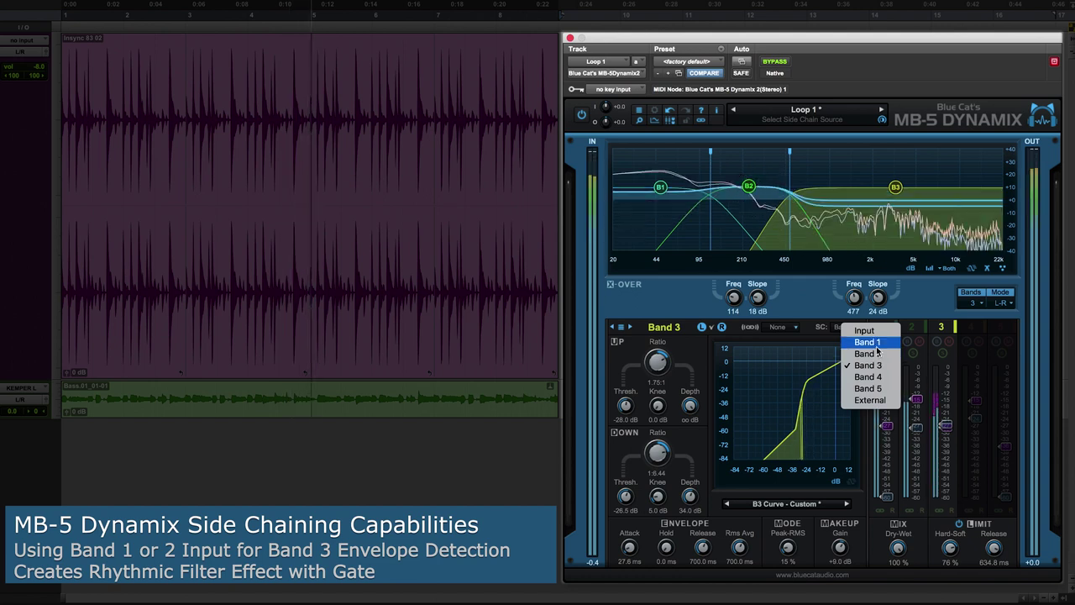
click(888, 343)
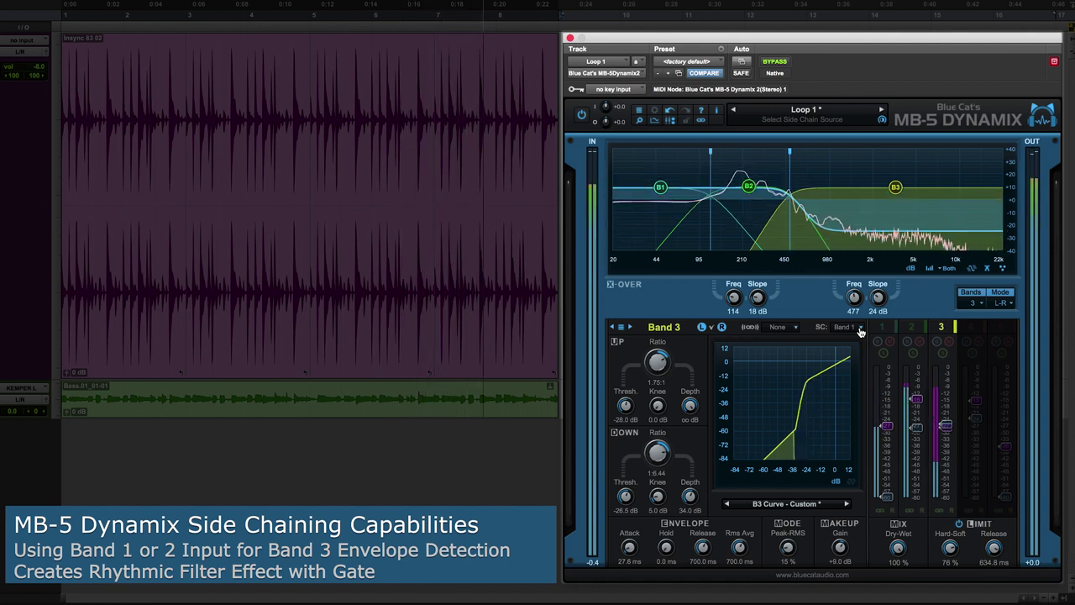
click(860, 330)
click(881, 356)
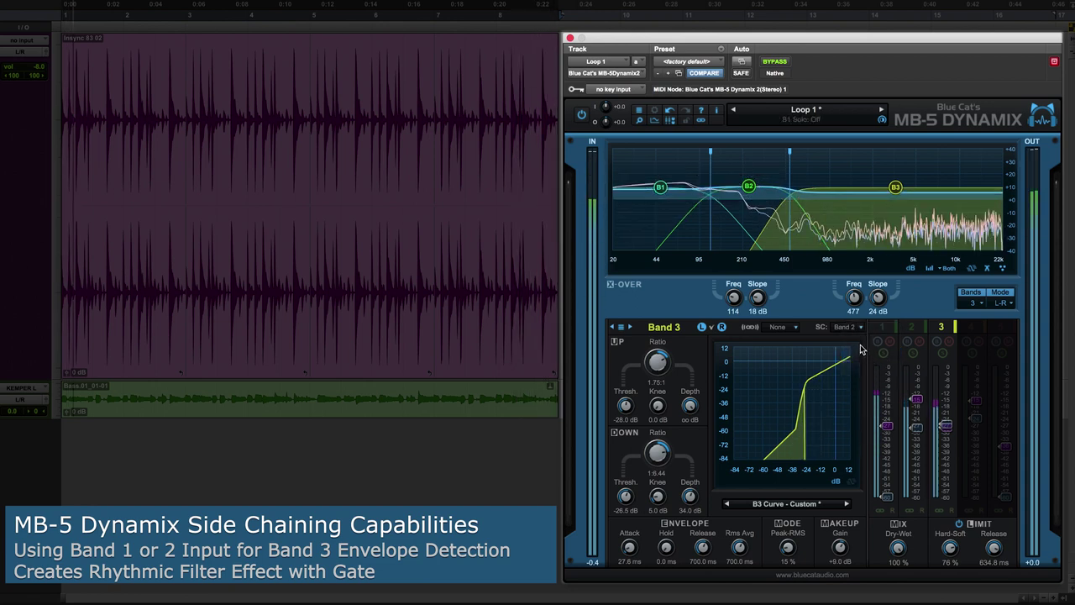
Set Band 2's side-chain source to Band 1 and bypass Band 2 to compare.
click(848, 327)
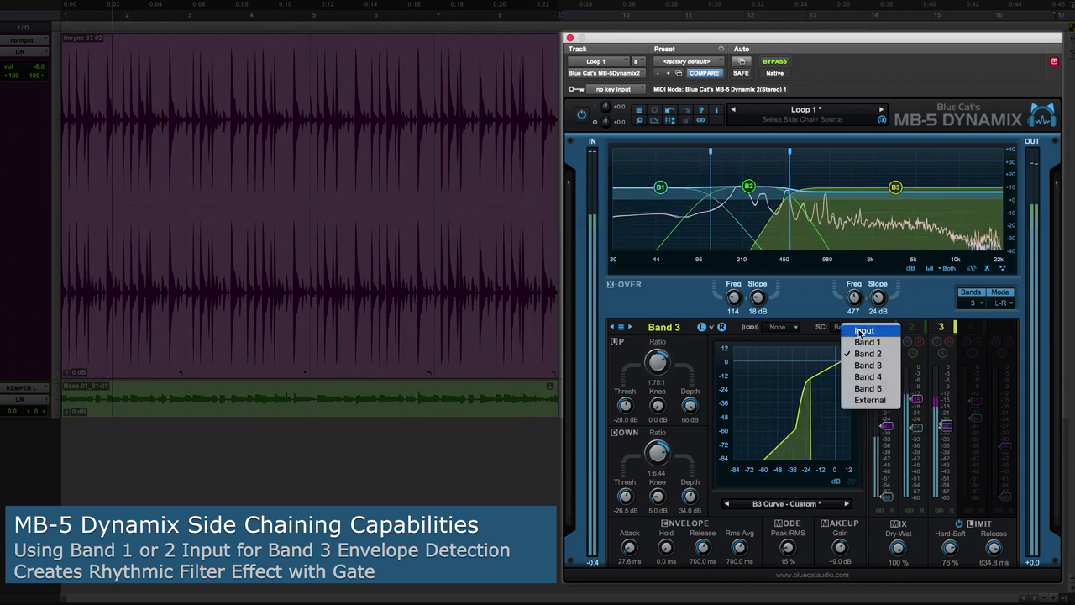
click(872, 370)
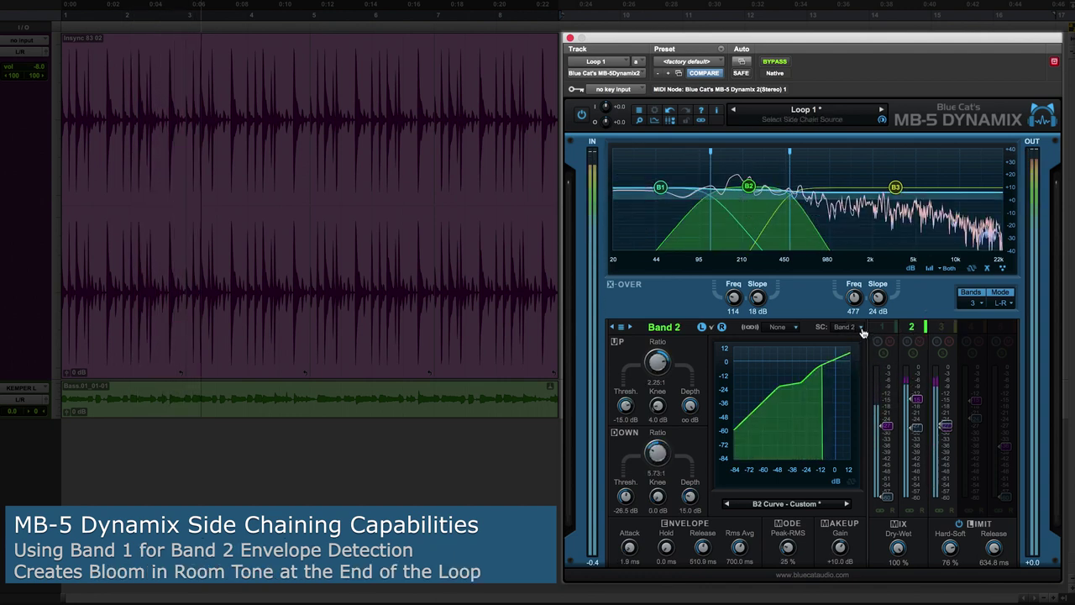
click(859, 327)
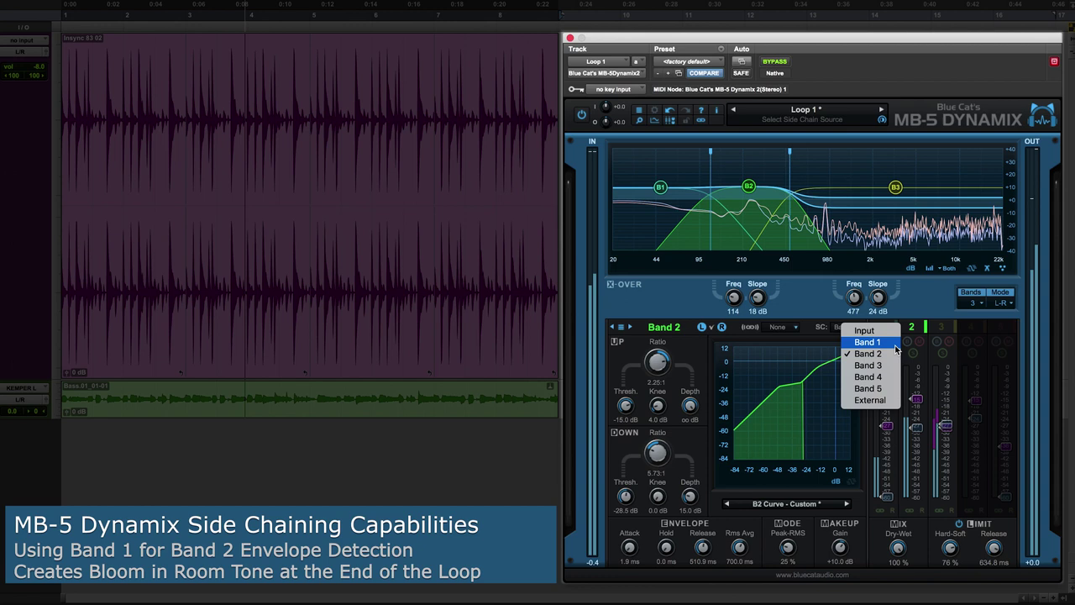
click(895, 346)
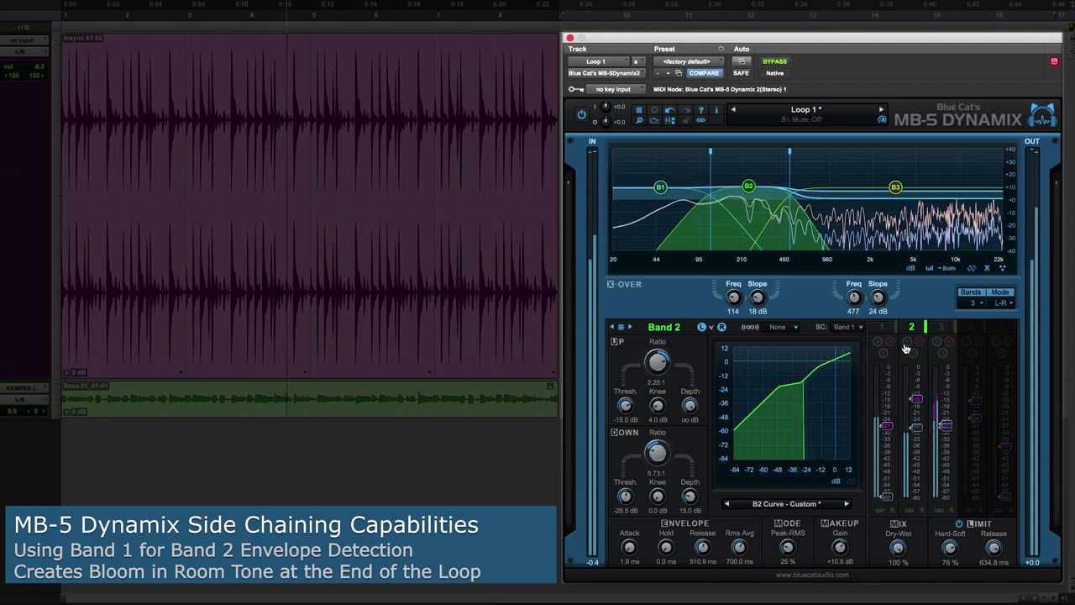
click(907, 342)
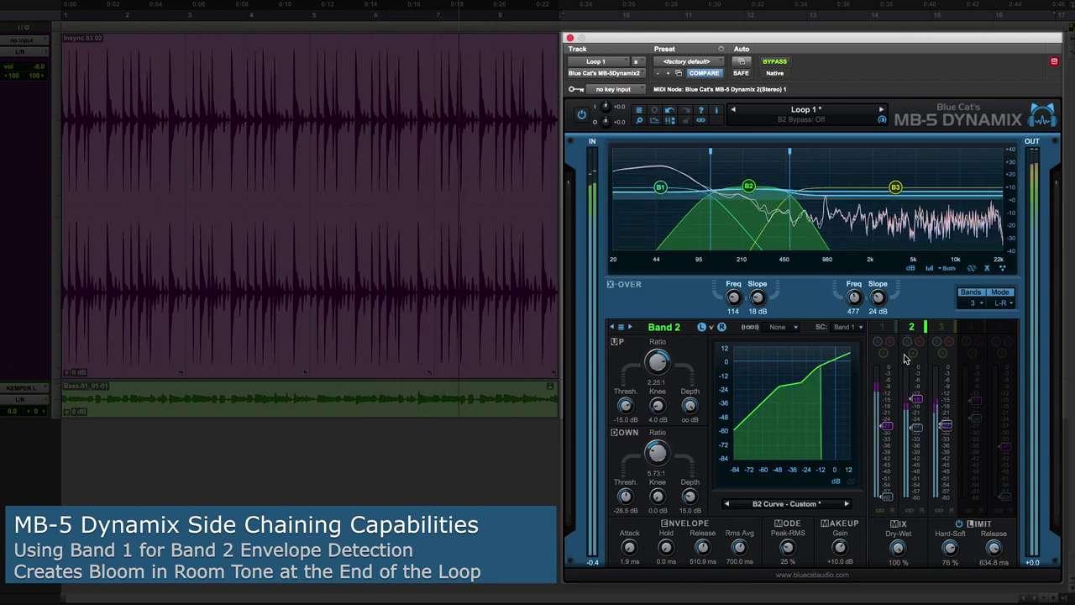
Set Band 2's side-chain source back to Band 2 and solo the band.
click(858, 329)
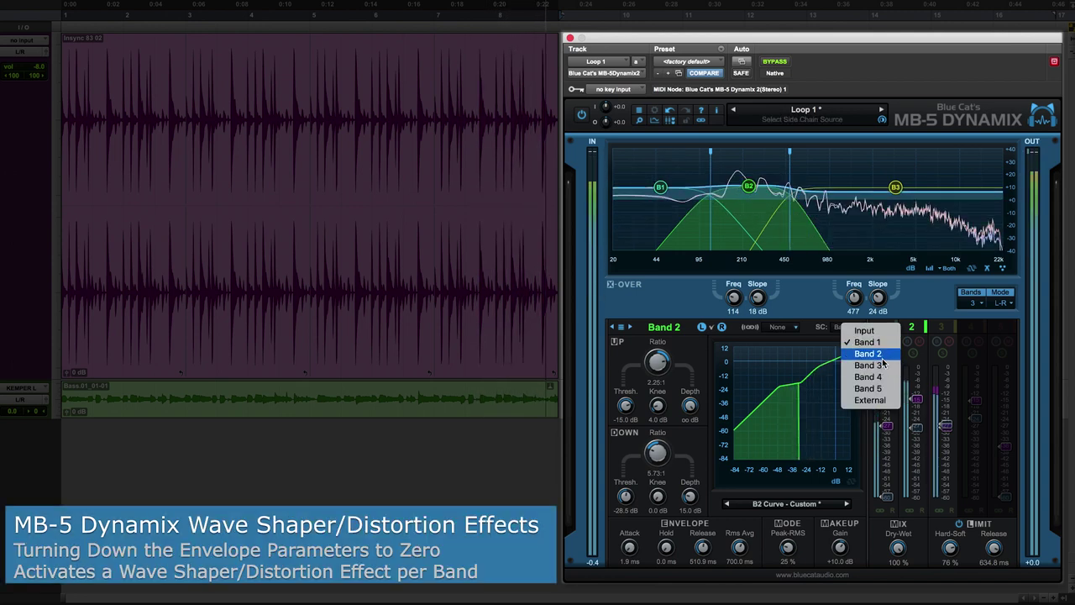
click(883, 360)
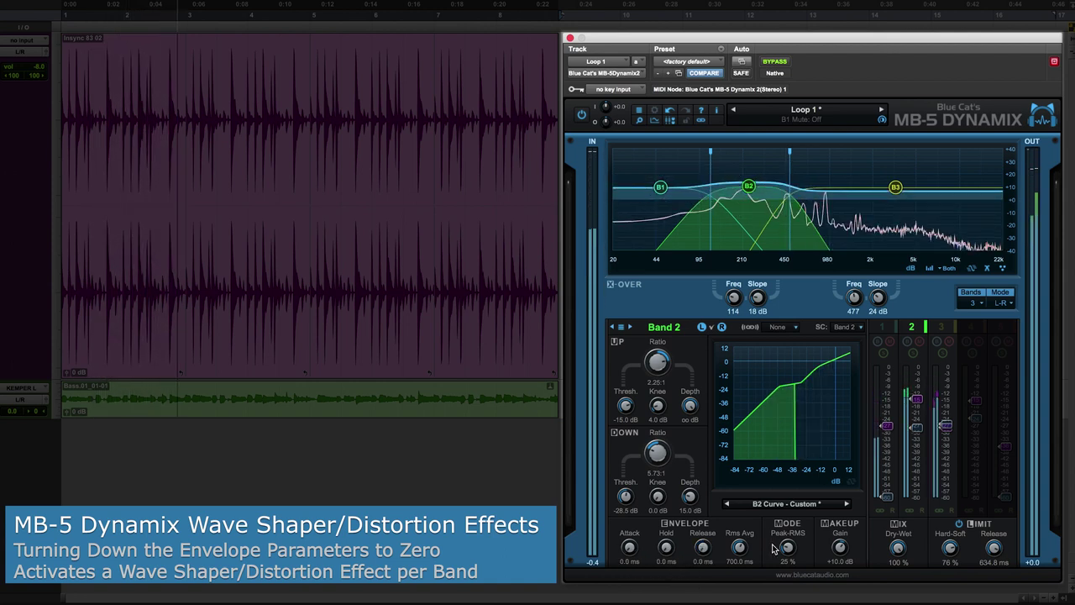
click(912, 356)
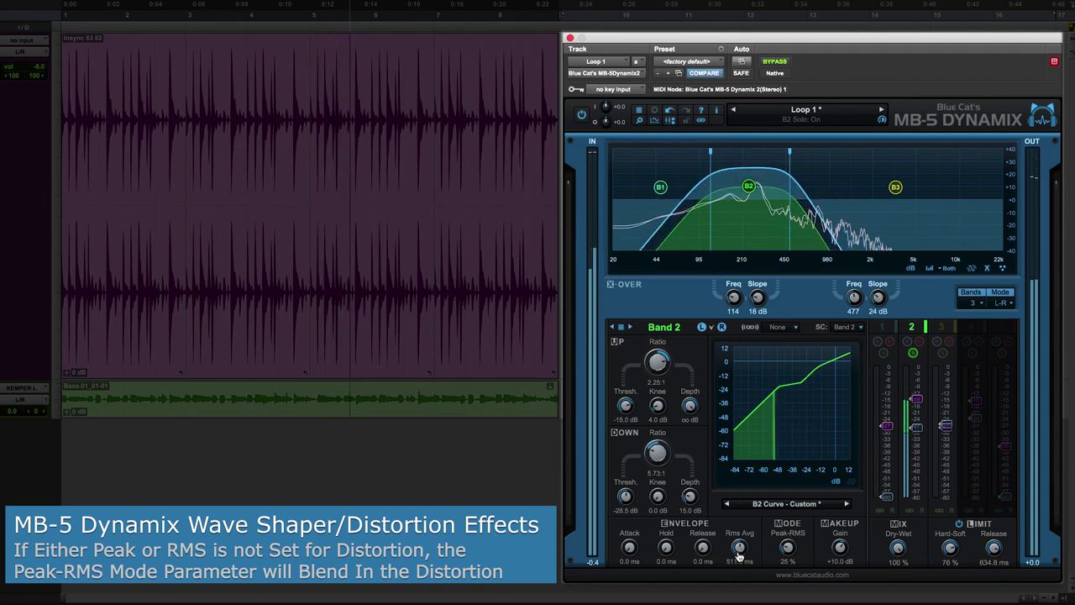
Lengthen Band 2's RMS averaging to about 577 ms, unsolo it, and zero Band 3's attack and release.
drag(738, 555, 740, 551)
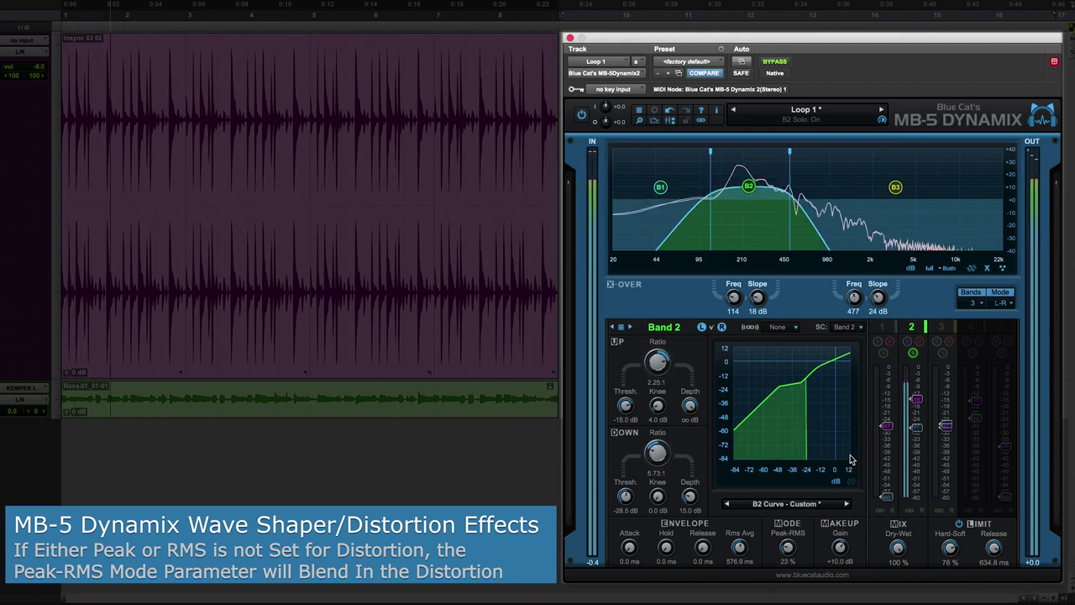
click(914, 353)
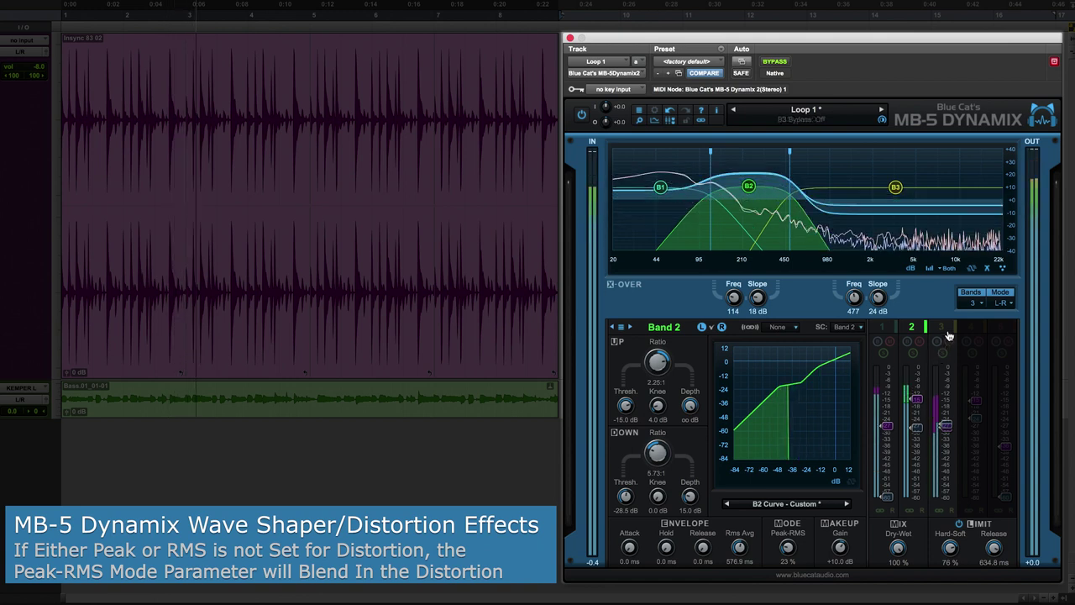
click(939, 351)
drag(629, 547, 635, 571)
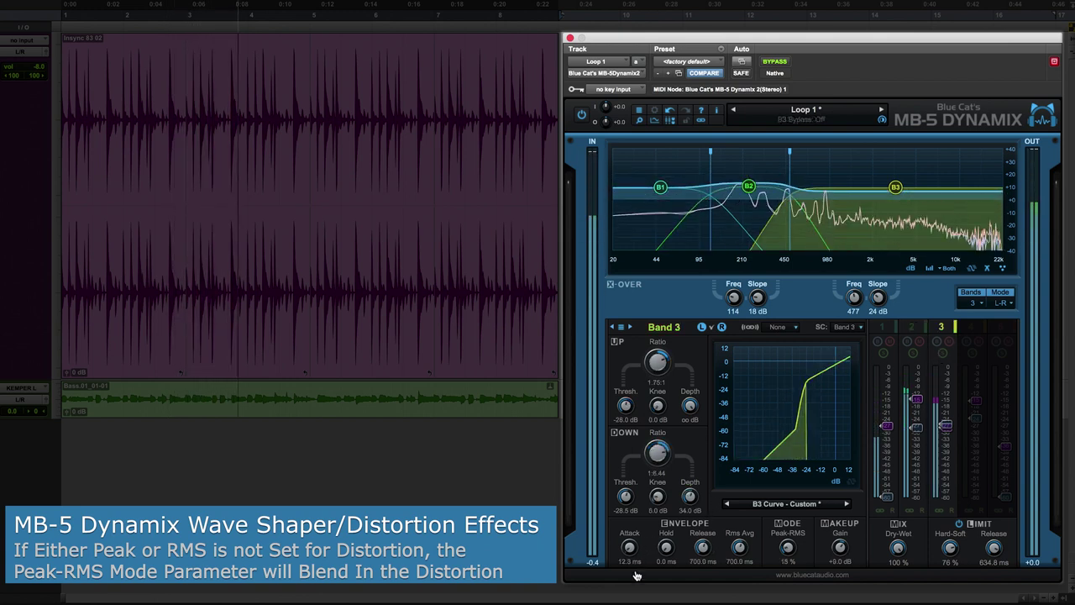
drag(702, 546, 672, 601)
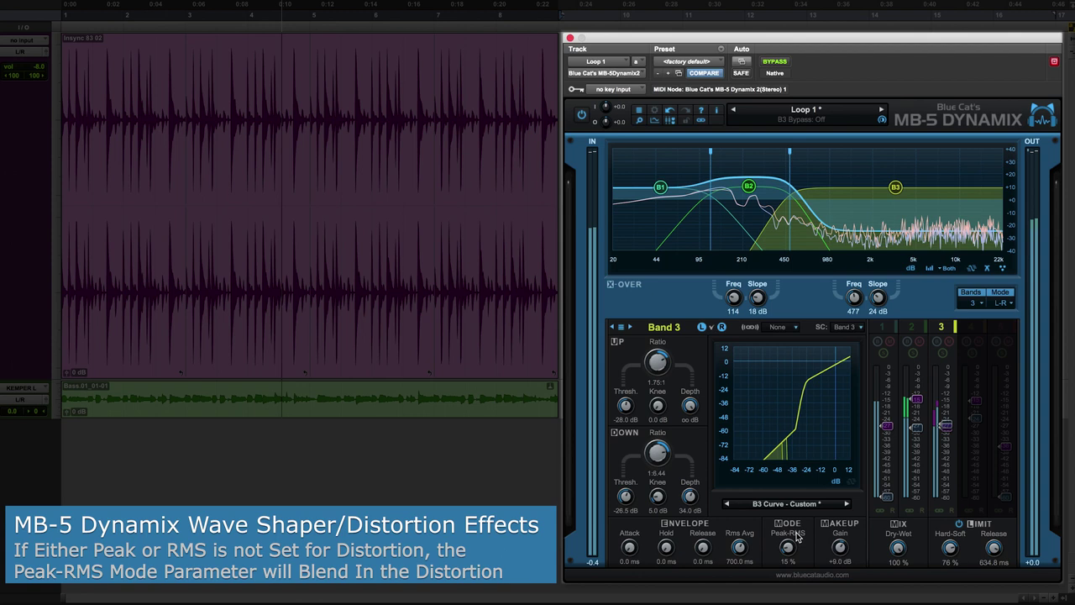
Raise Band 3's Peak-RMS blend, then Band 2's to 50%.
drag(786, 546, 793, 485)
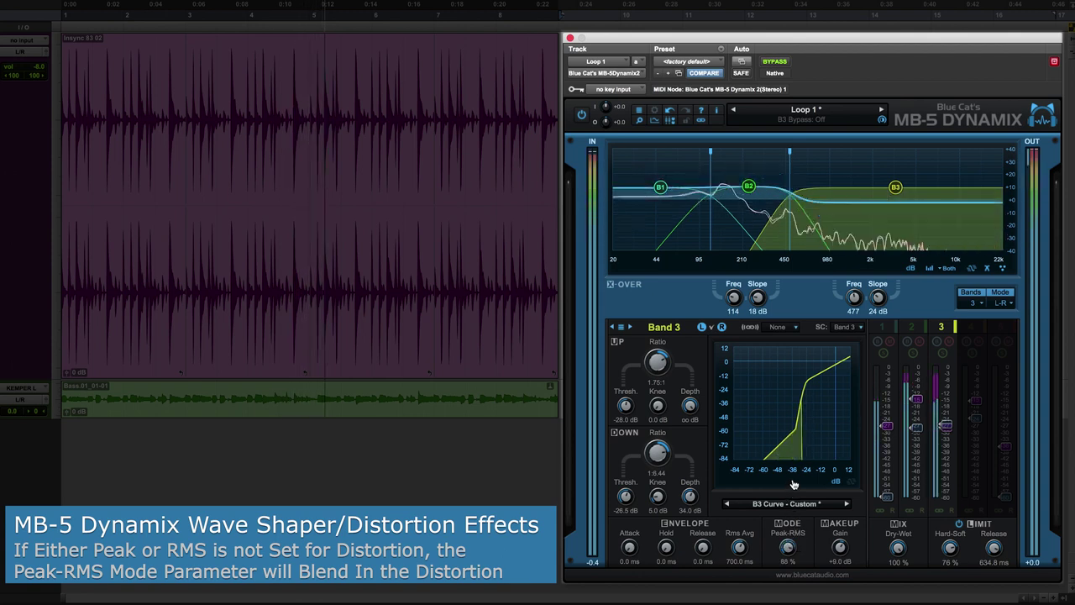
click(911, 327)
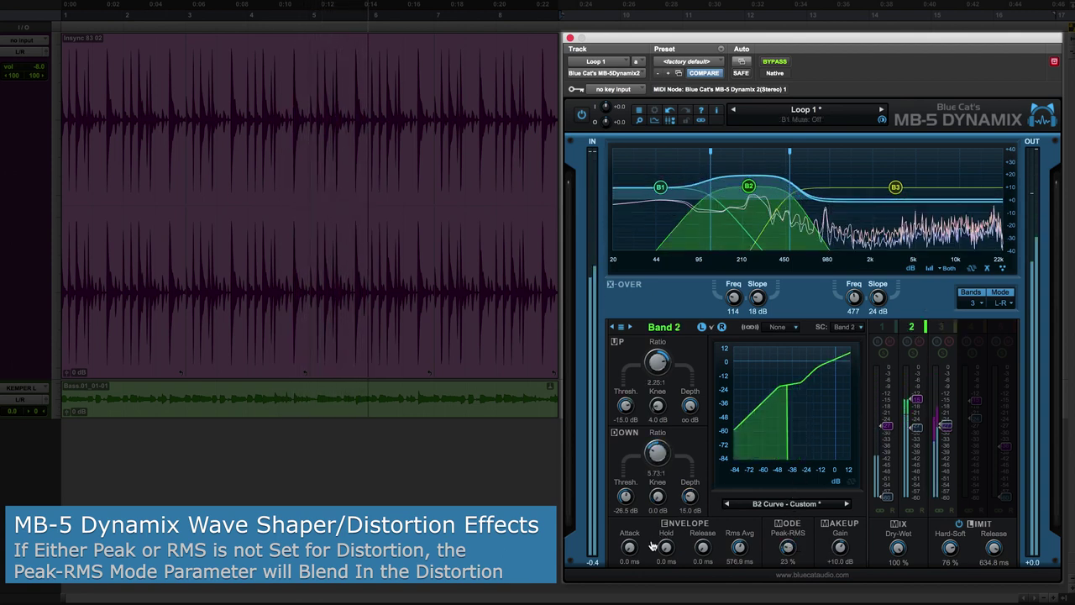
mouse_move(787, 547)
mouse_down()
mouse_move(788, 521)
mouse_move(788, 541)
mouse_up()
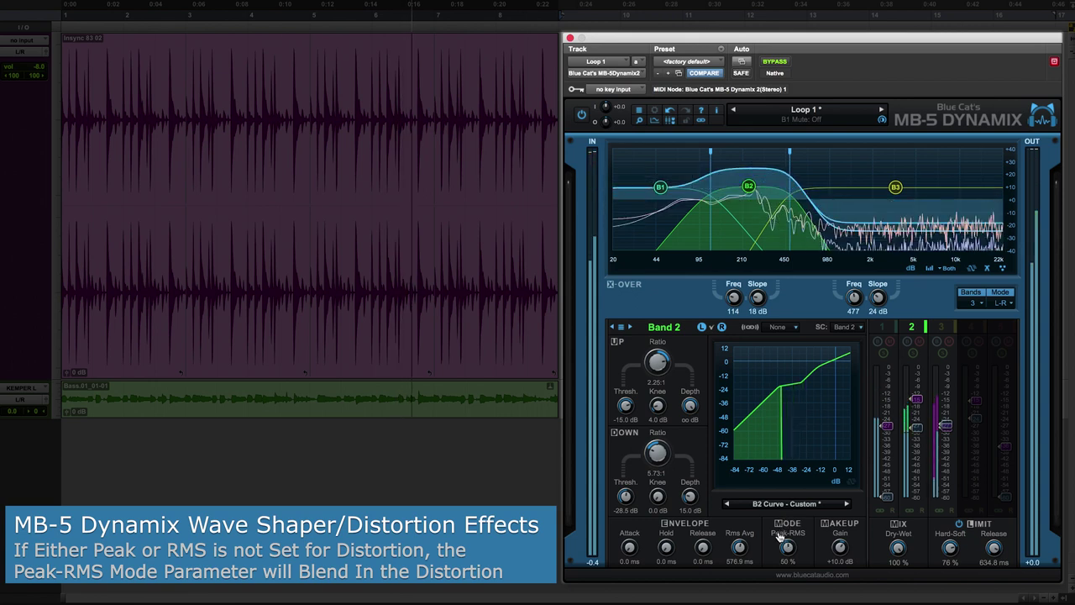
Reload the Loop 1 preset and switch the analyzer to None, then back to Spectrum.
click(810, 114)
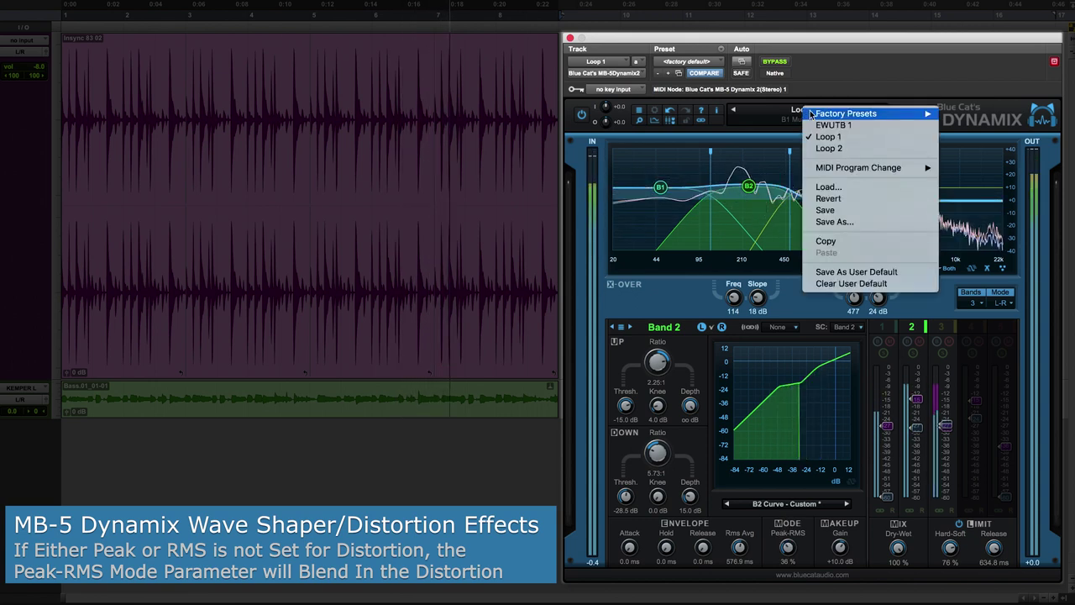
click(827, 141)
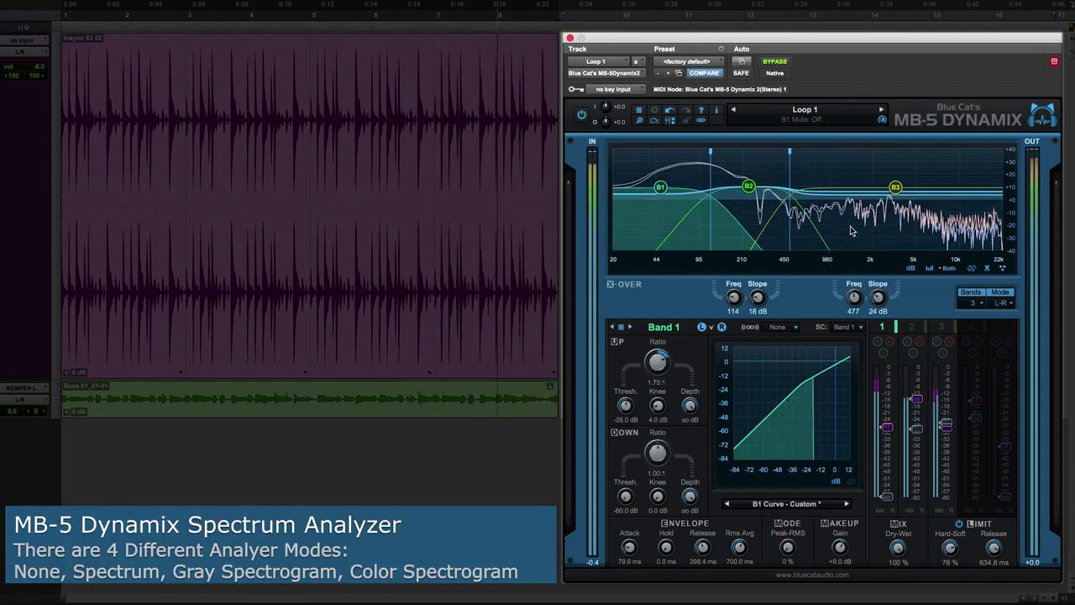
click(931, 268)
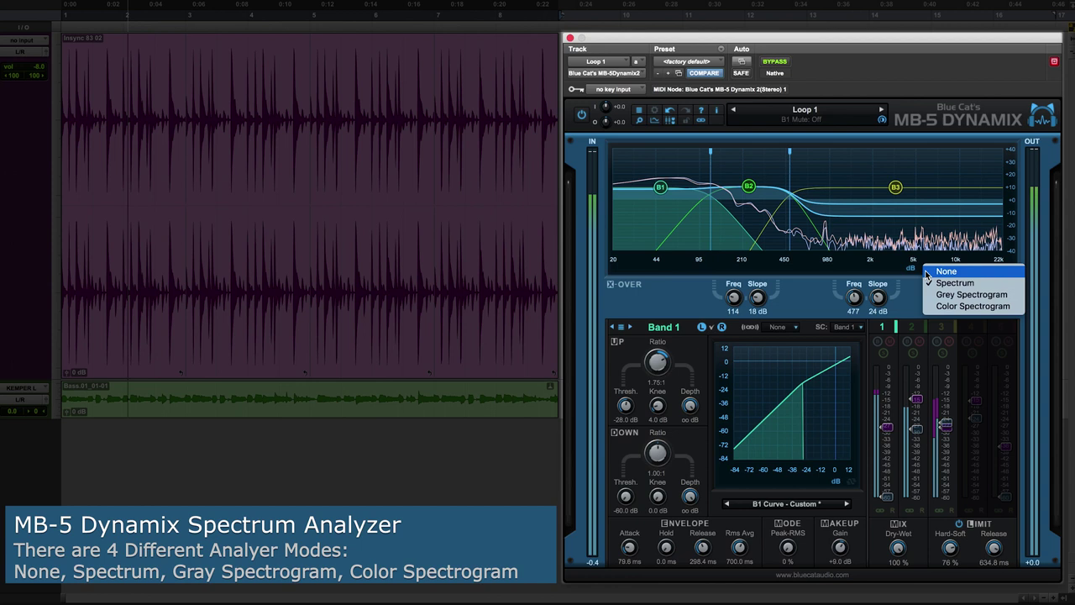
click(932, 272)
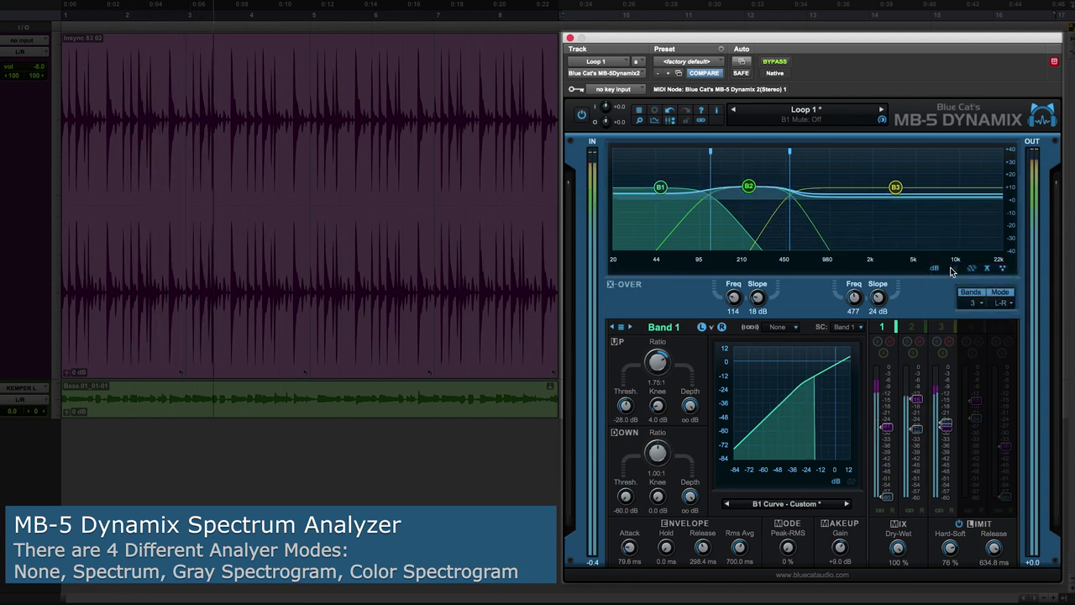
click(952, 271)
click(957, 283)
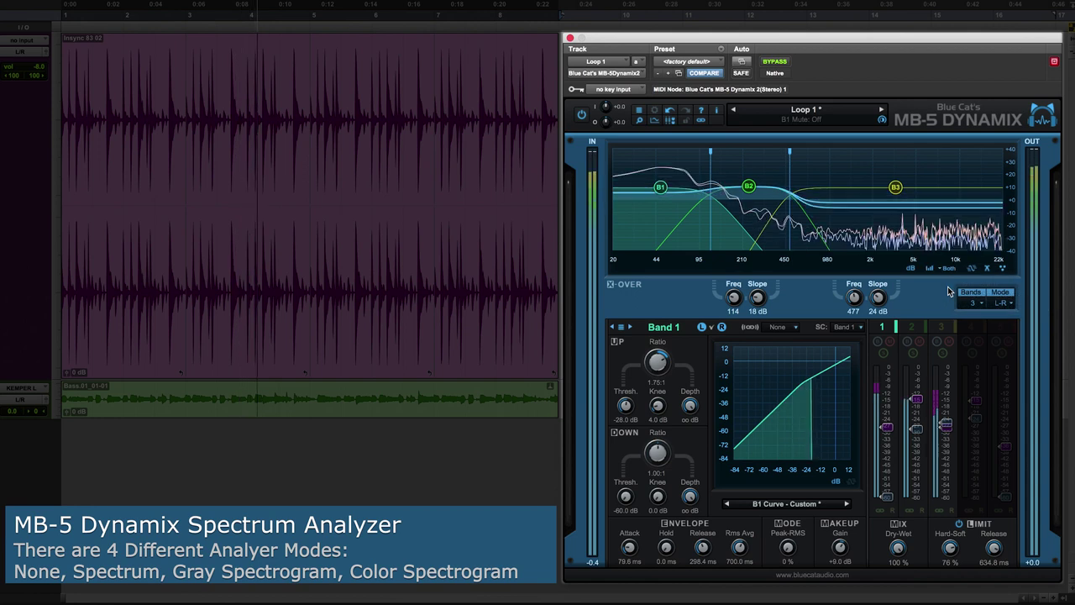
Compare the analyzer's Ch 1 and Ch 2 curves, then show Both channels.
click(947, 268)
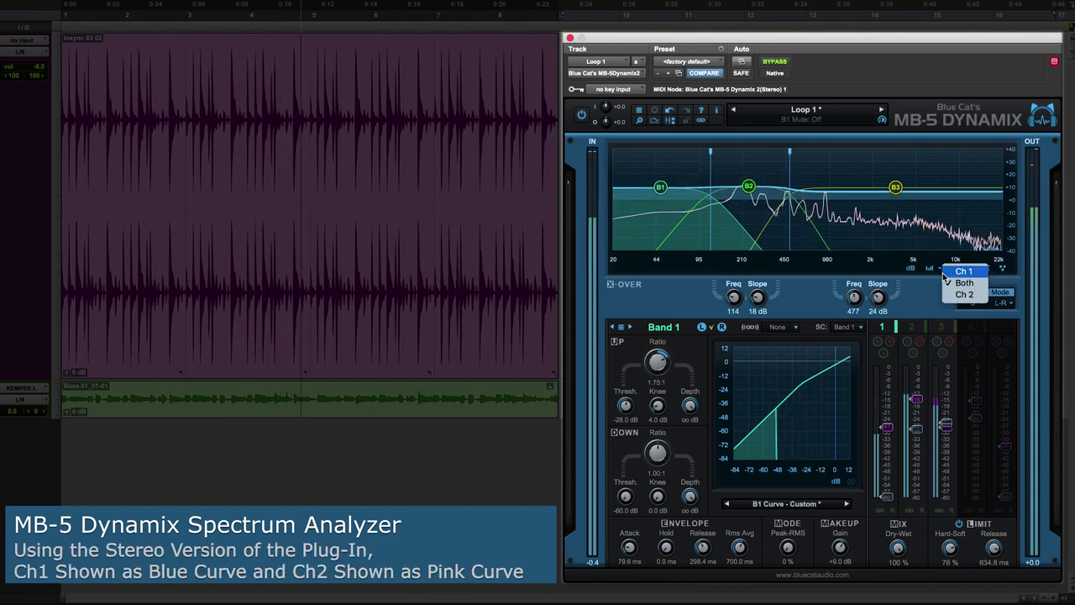
click(948, 271)
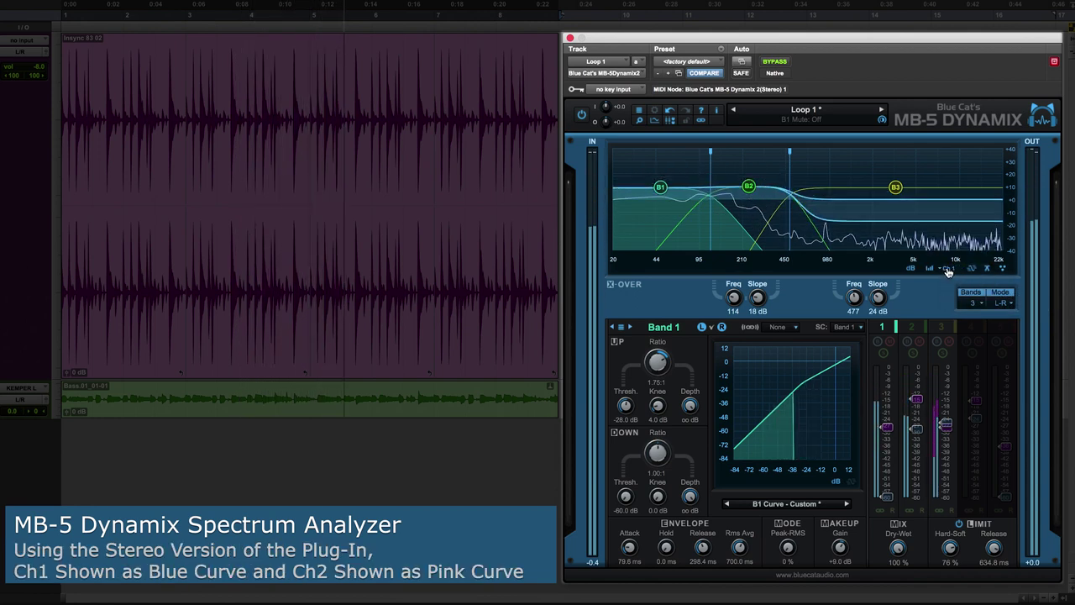
click(948, 269)
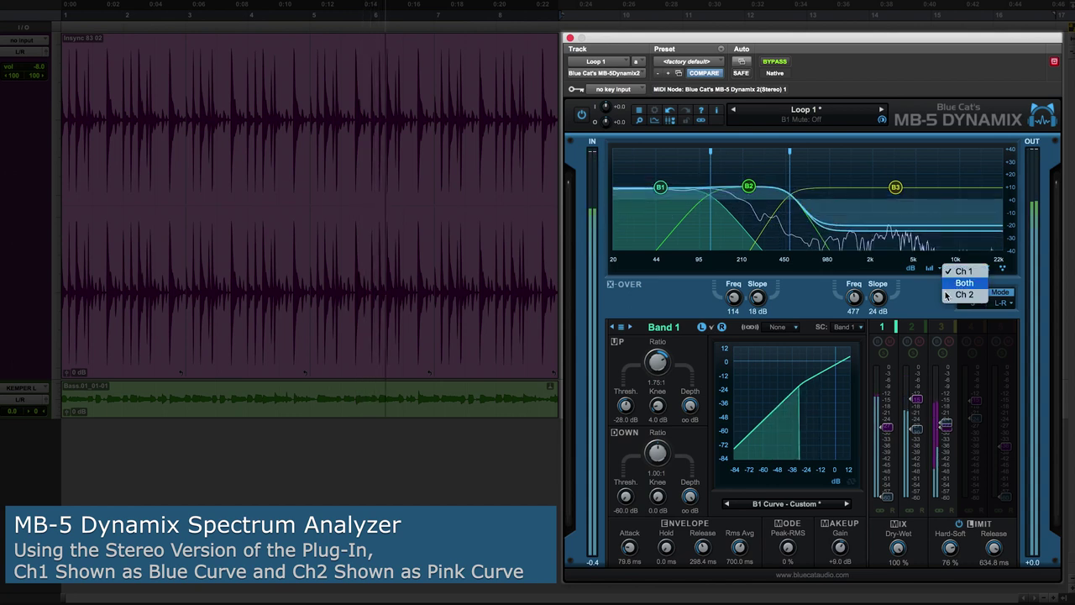
click(946, 294)
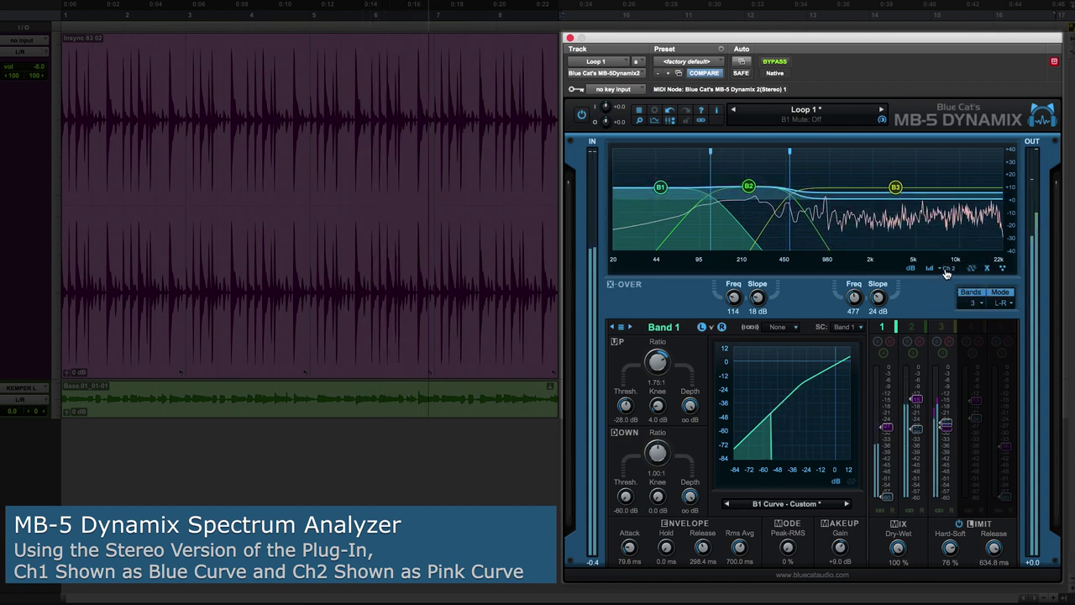
click(946, 270)
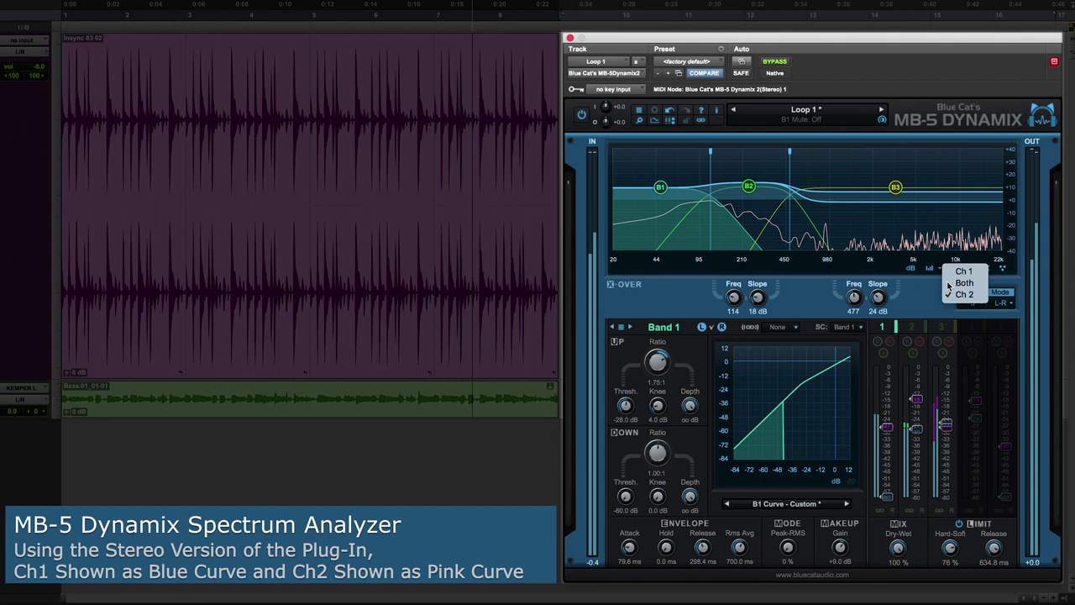
click(948, 284)
Switch the analyzer to Grey, then Color Spectrogram, and raise its contrast.
click(929, 269)
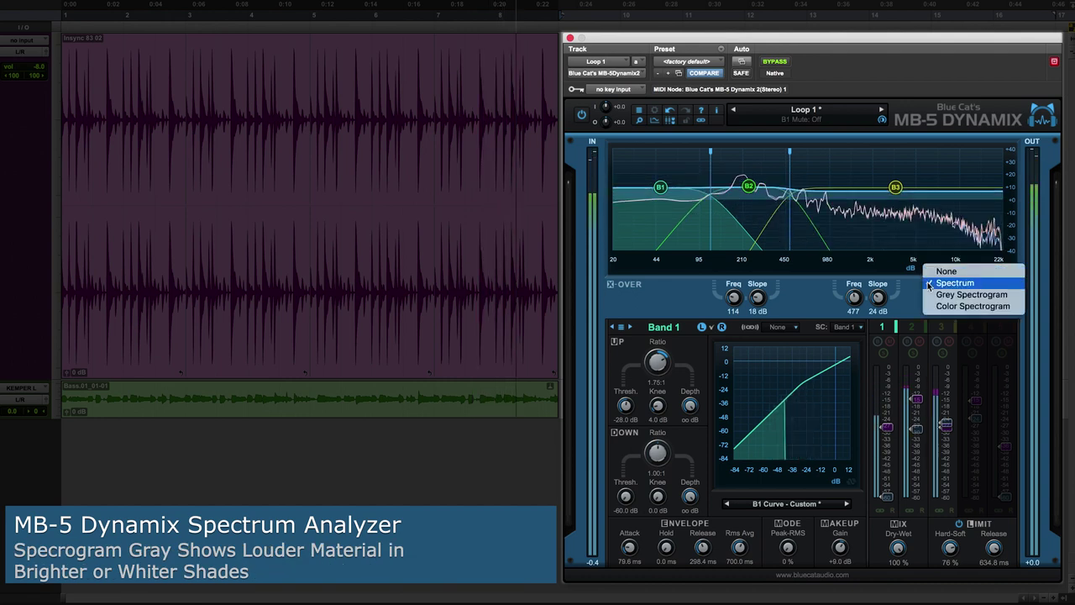
click(928, 295)
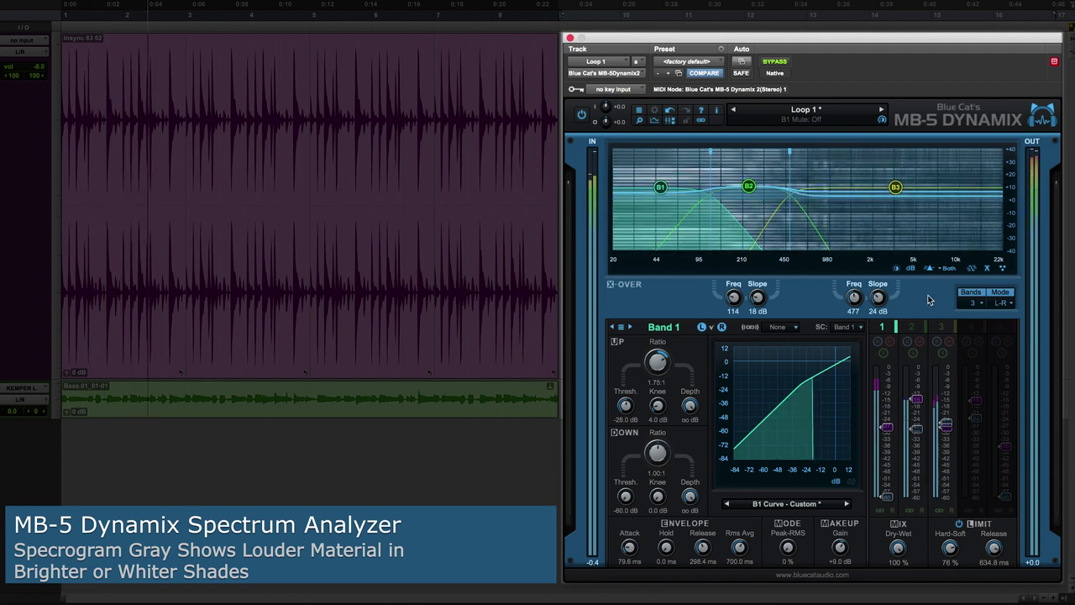
click(928, 295)
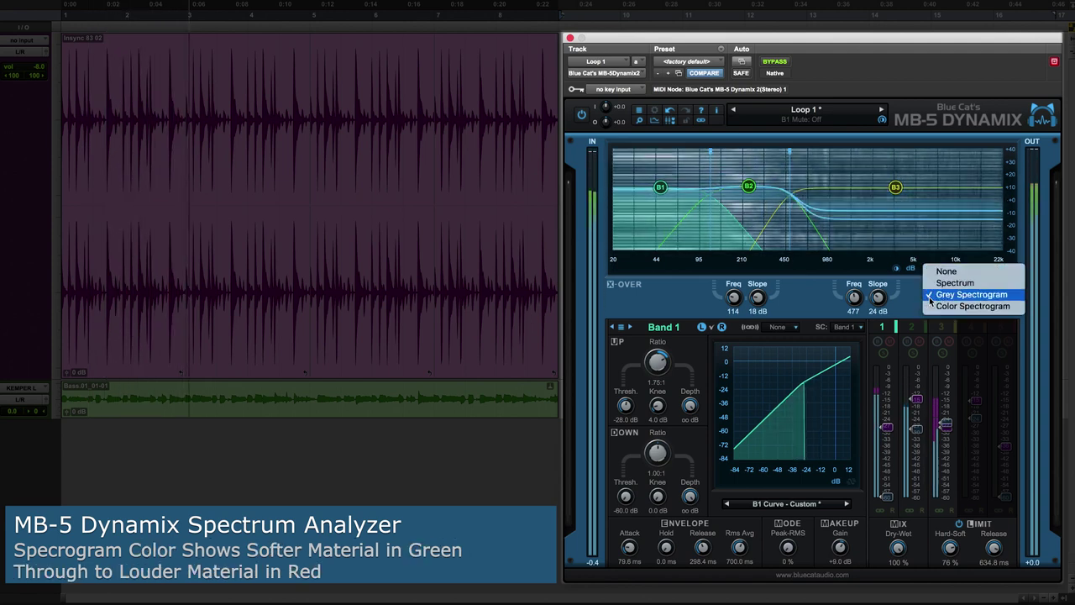
click(931, 306)
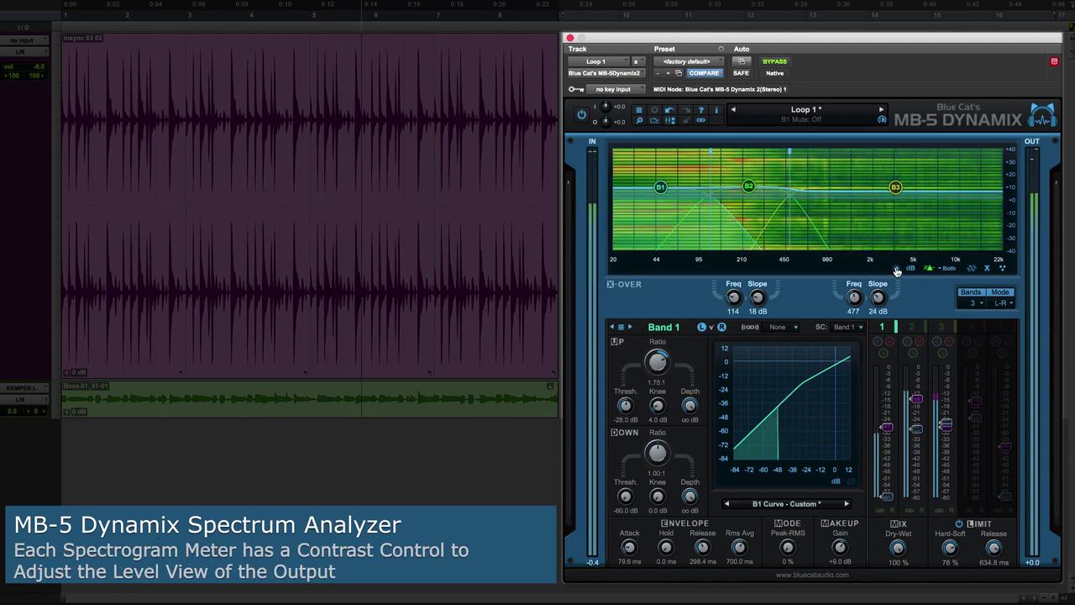
drag(897, 271, 884, 208)
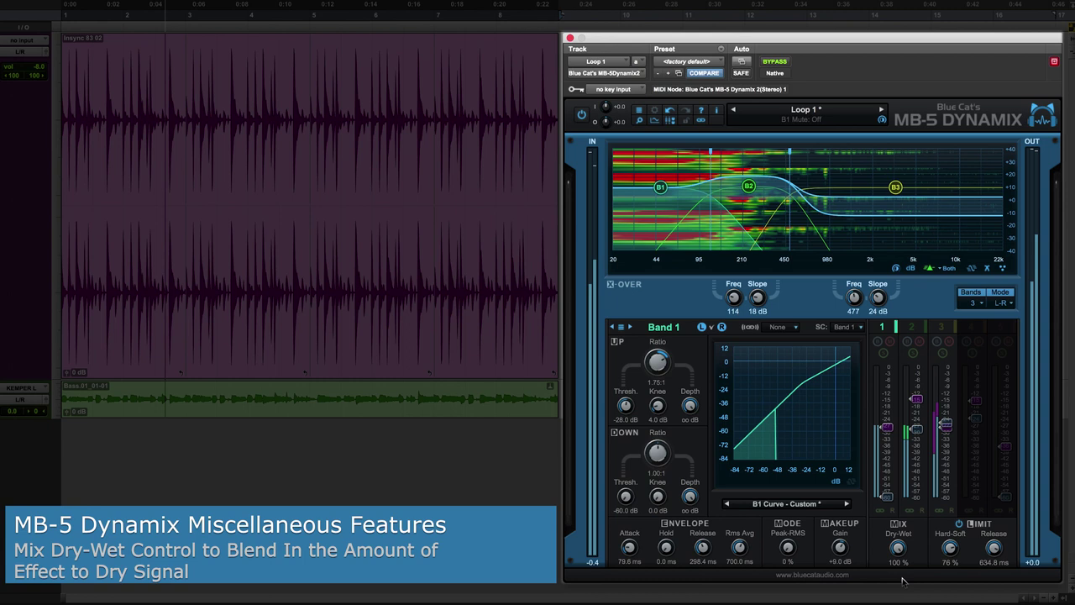
Set the Dry-Wet mix to 77% and fine-tune Band 1 makeup gain to +8.8 dB.
drag(896, 573, 879, 603)
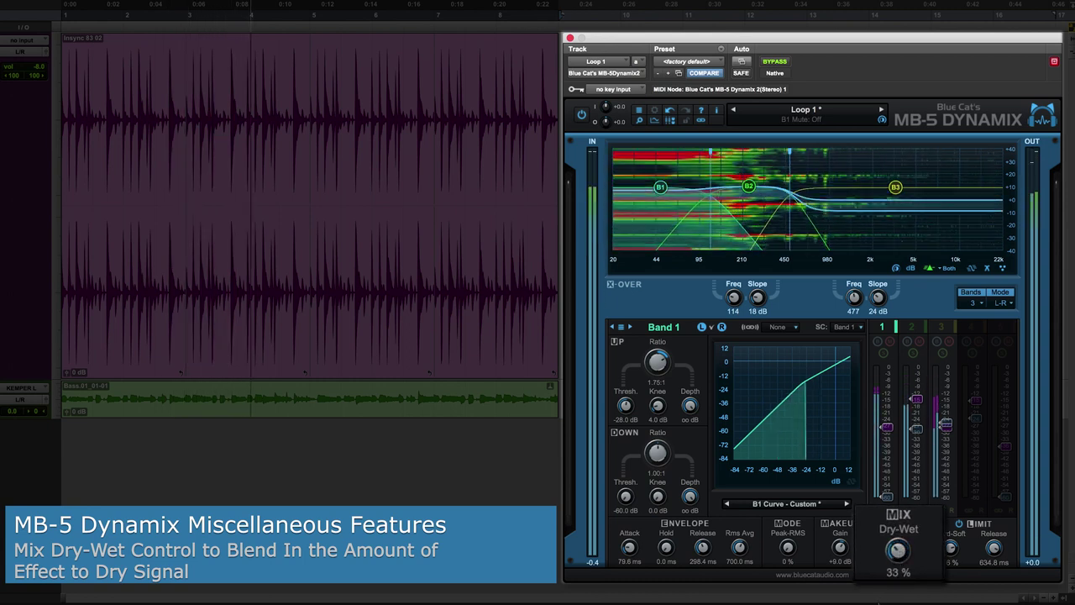
mouse_move(880, 603)
mouse_down()
mouse_move(879, 591)
mouse_move(856, 579)
mouse_up()
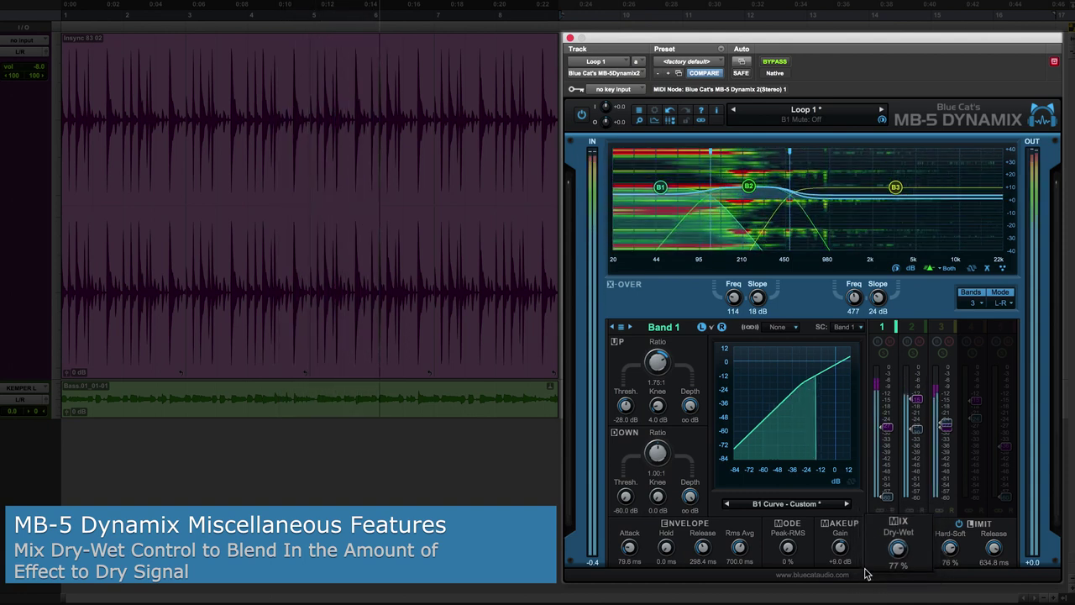
mouse_move(837, 551)
mouse_down()
mouse_move(812, 570)
mouse_move(808, 557)
mouse_up()
key(shift)
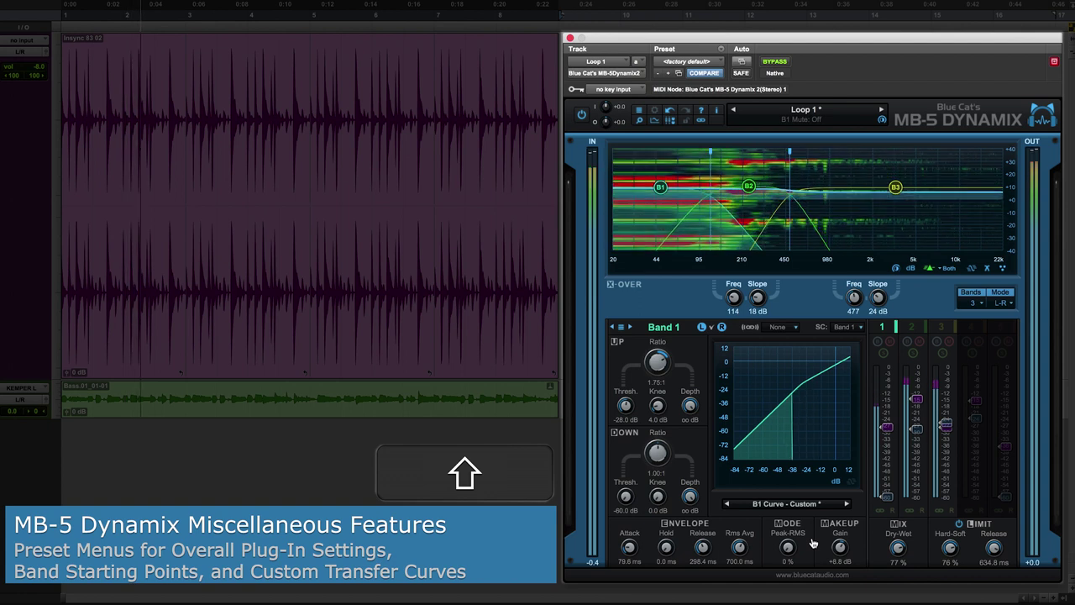
Browse the plug-in presets, factory categories and Band 1 curve presets without changing anything.
click(814, 111)
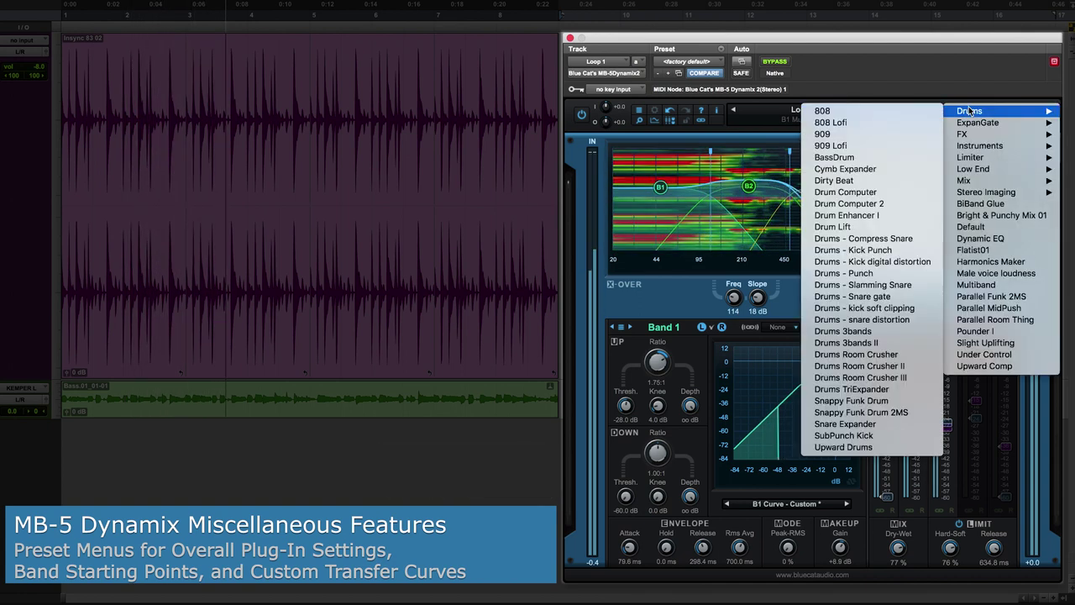
click(947, 85)
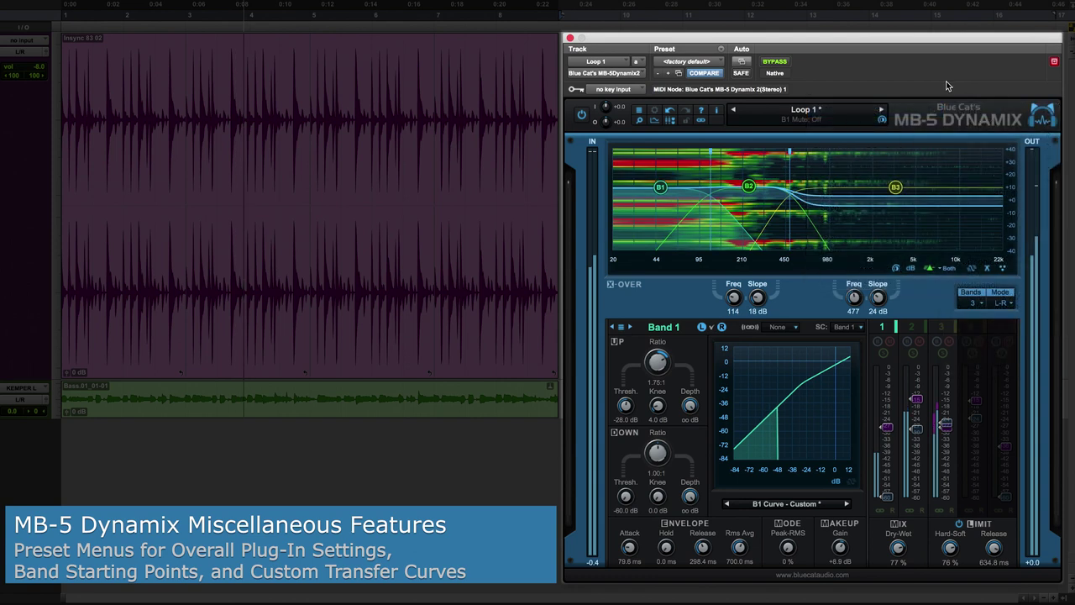
click(793, 504)
mouse_move(890, 507)
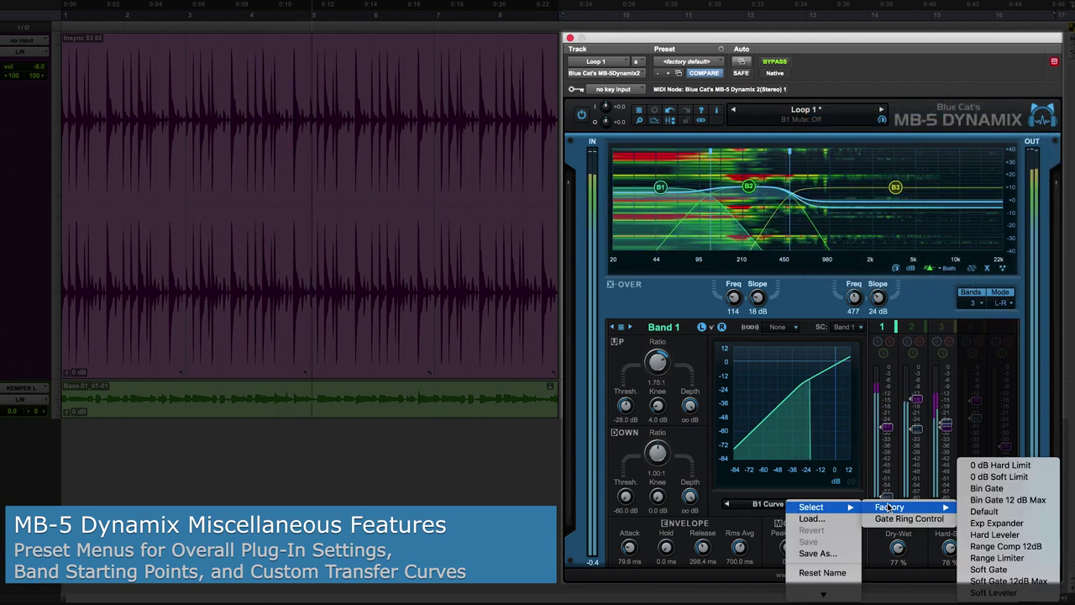
key(Escape)
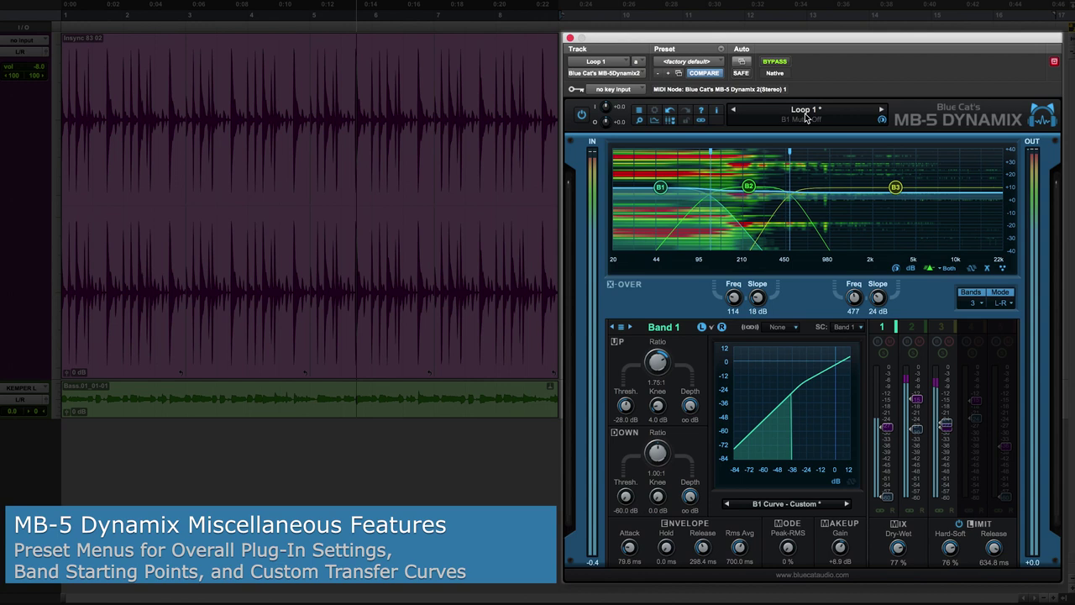
Load the Loop 2 preset and apply the Gate Ring Control factory curve to Band 3.
click(804, 114)
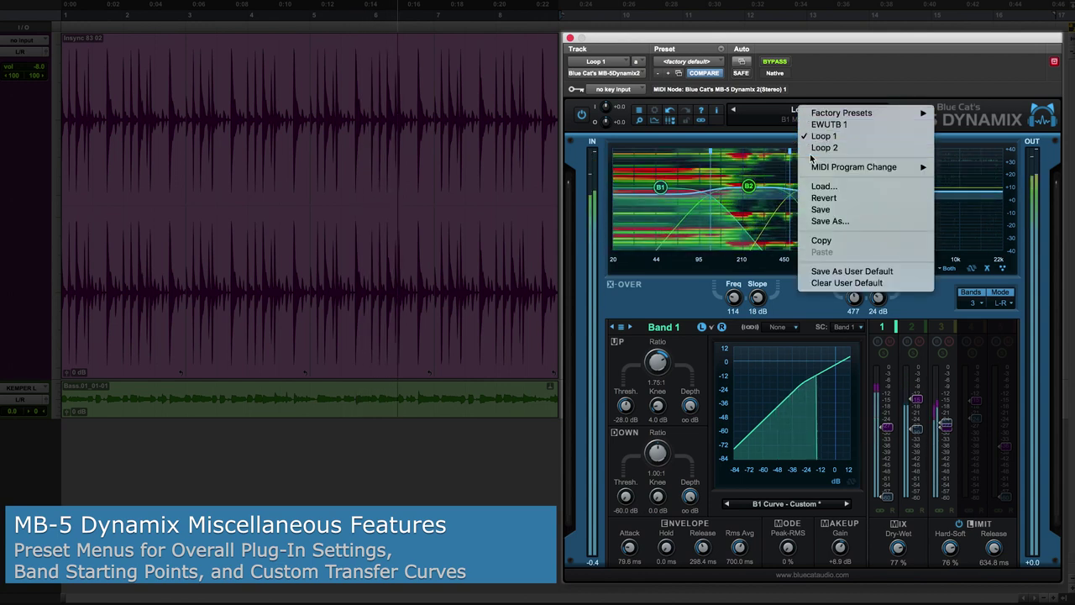
click(819, 147)
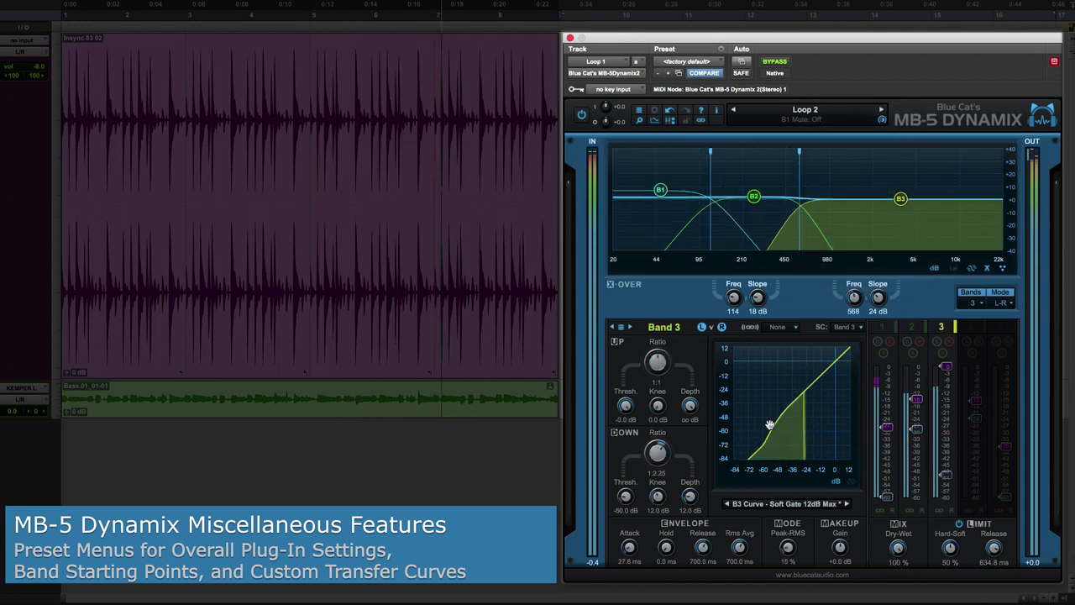
click(794, 504)
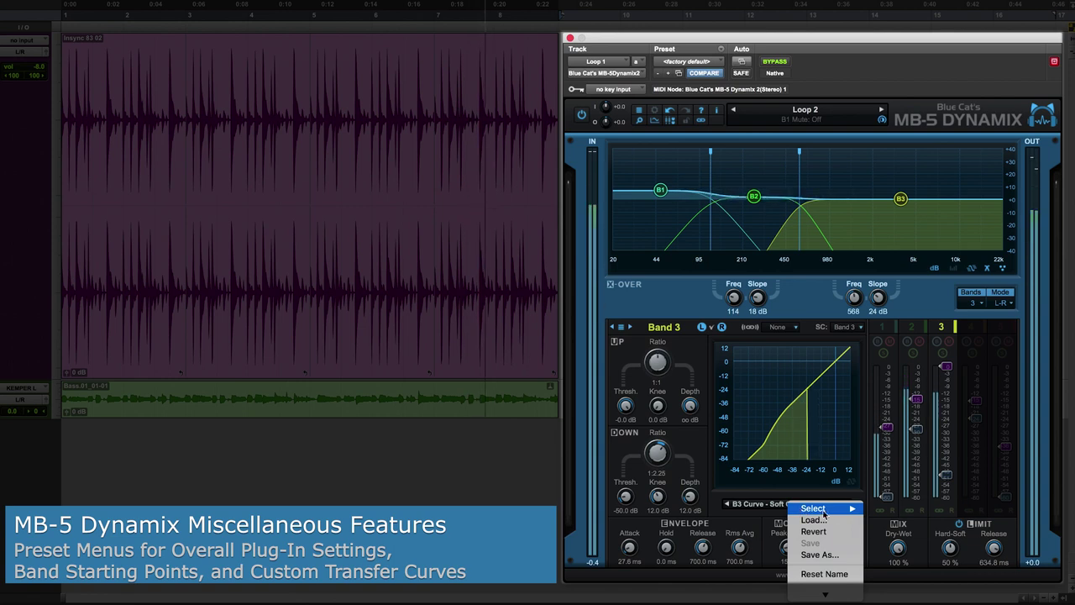
click(895, 521)
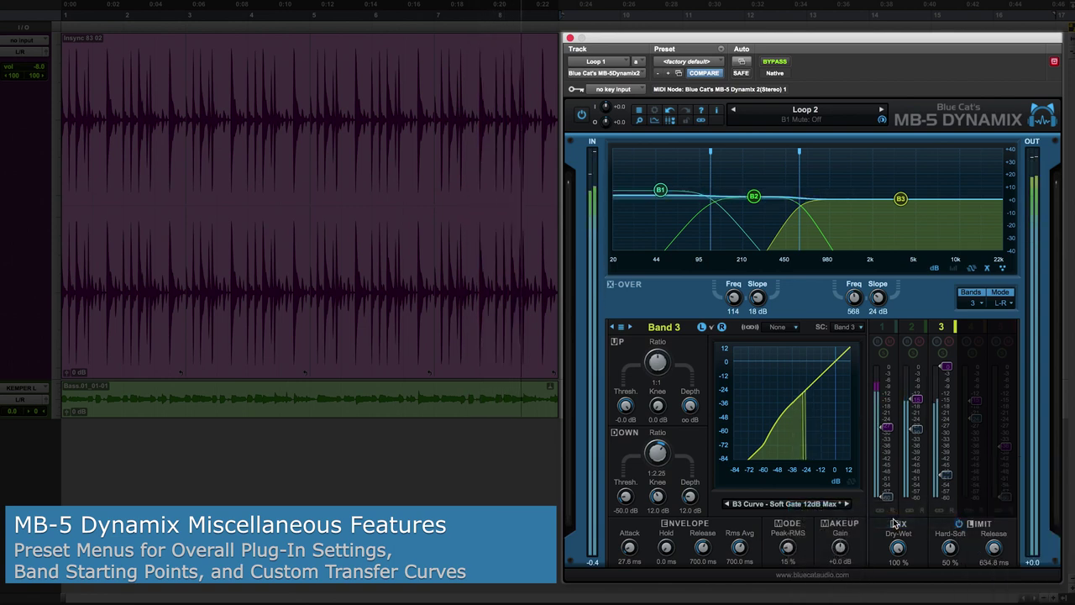